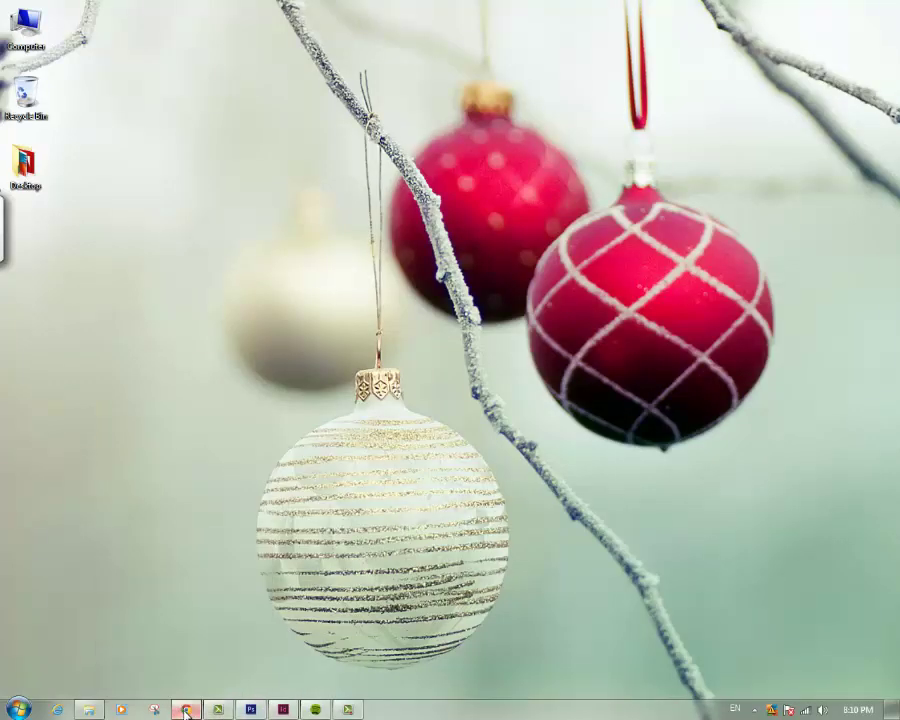
{"action": "left_click", "coordinate": [185, 711]}
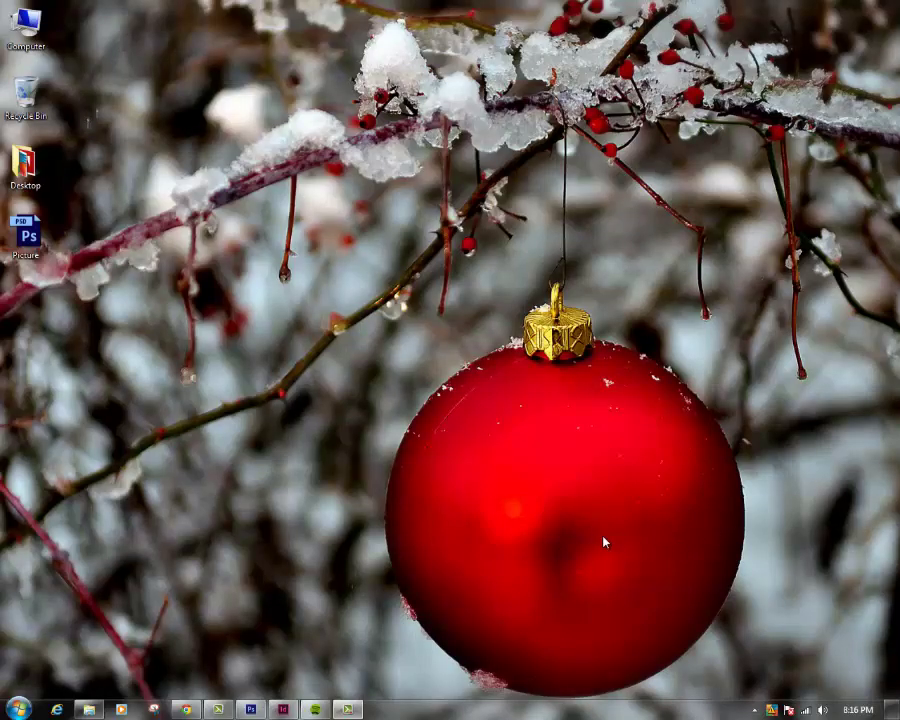
Step: Switch to Photoshop and check the picture's pixel dimensions, document size in inches and resolution
{"action": "left_click", "coordinate": [254, 710]}
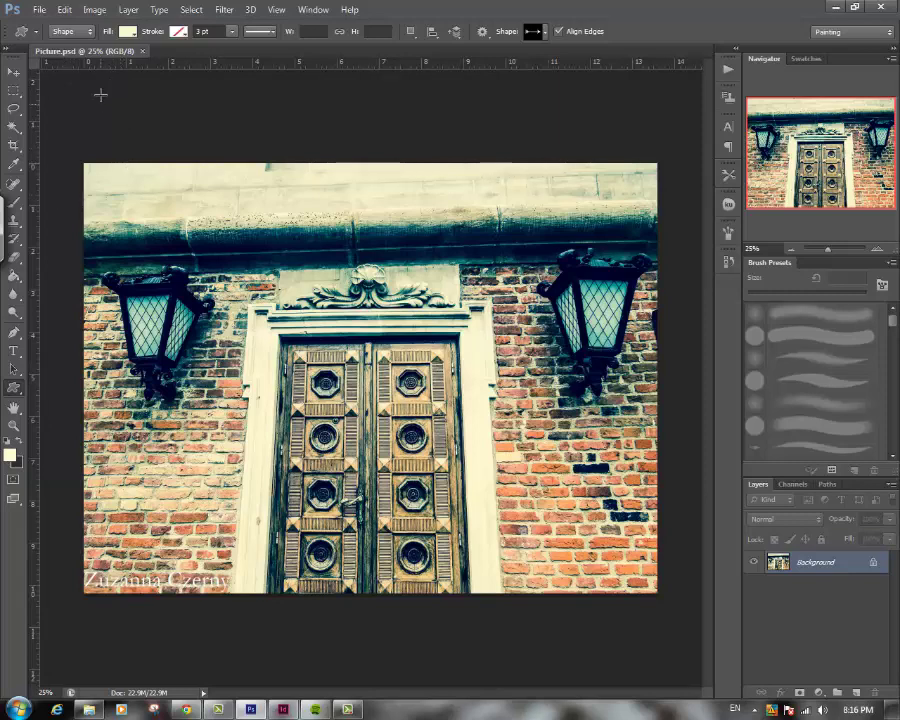
{"action": "left_click", "coordinate": [94, 9]}
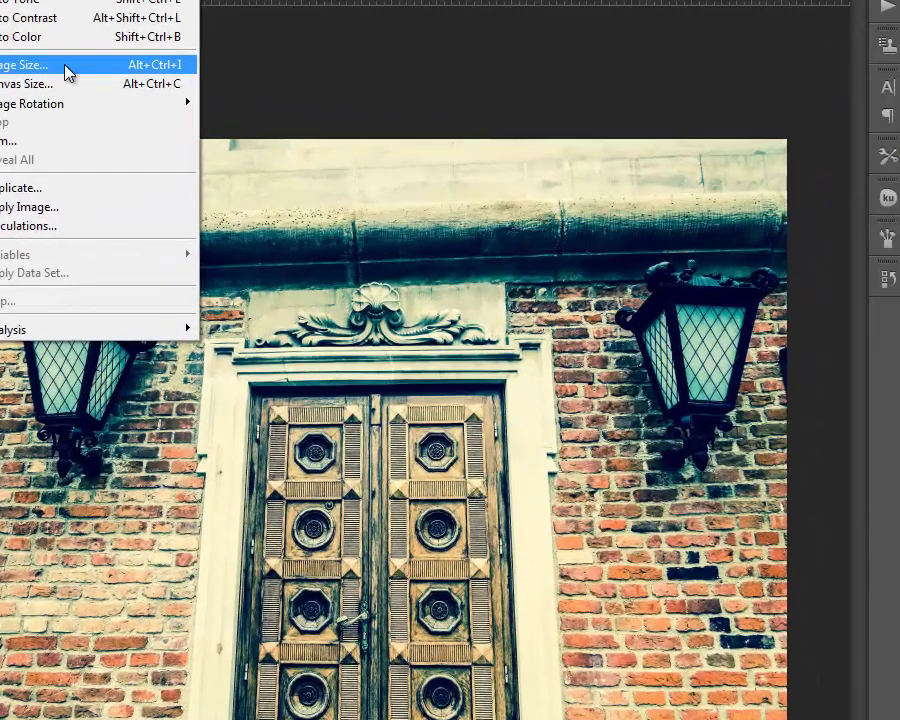
{"action": "left_click", "coordinate": [66, 68]}
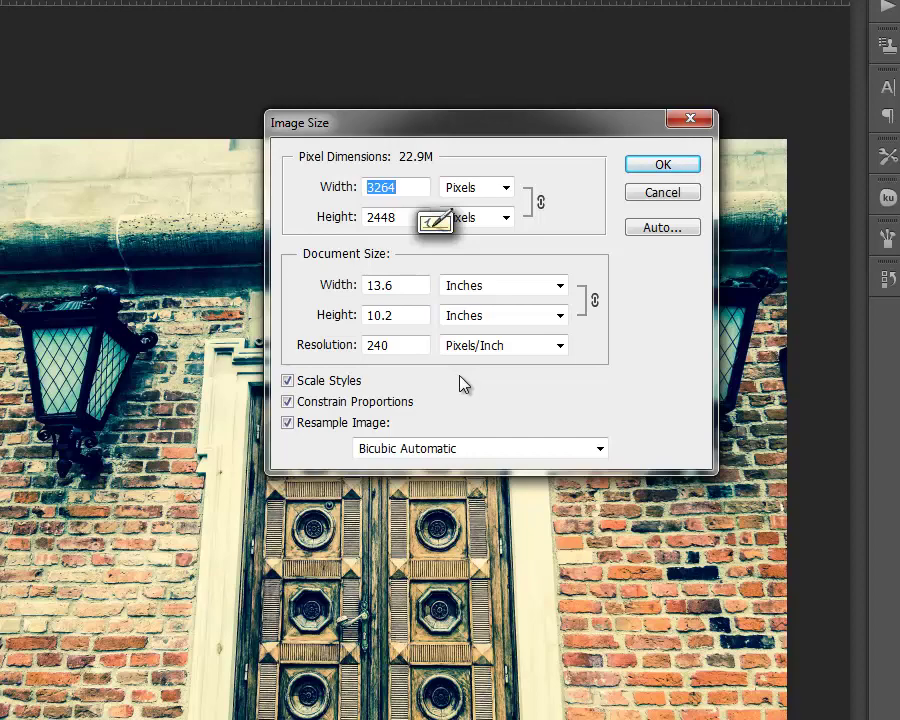
{"action": "left_click", "coordinate": [674, 166]}
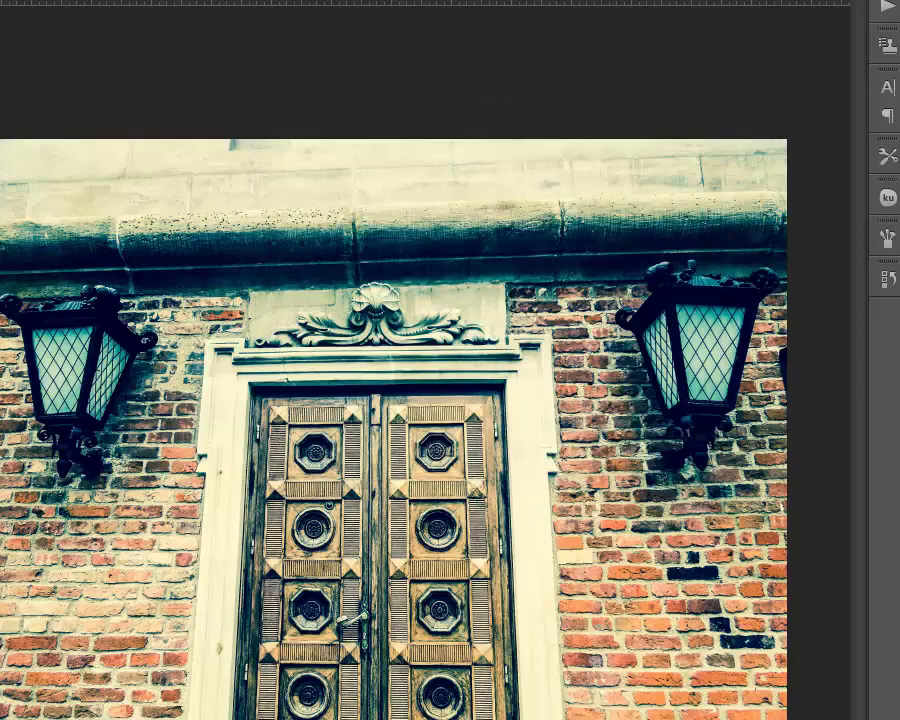
Step: Save the picture to the Desktop as Picture in Photoshop (PSD) format, replacing the existing file
{"action": "left_click", "coordinate": [24, 2]}
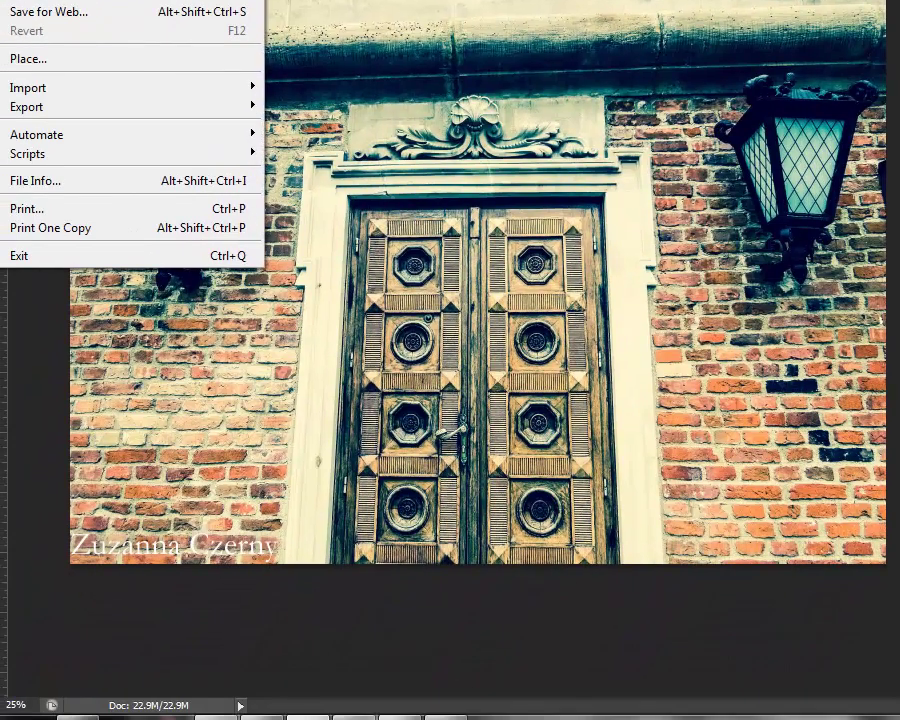
{"action": "left_click", "coordinate": [40, 12]}
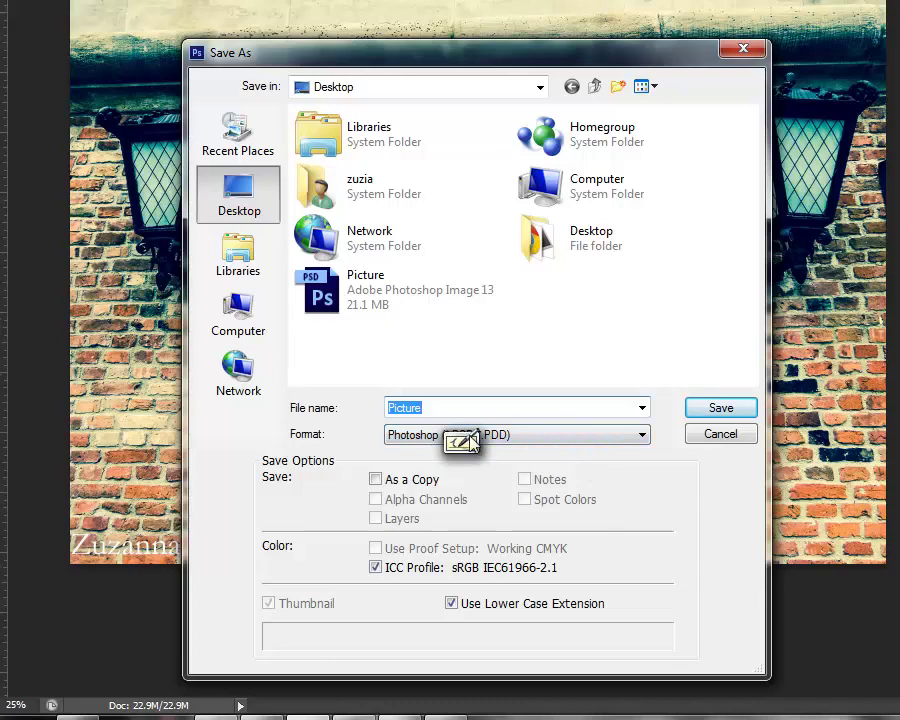
{"action": "left_click", "coordinate": [540, 440]}
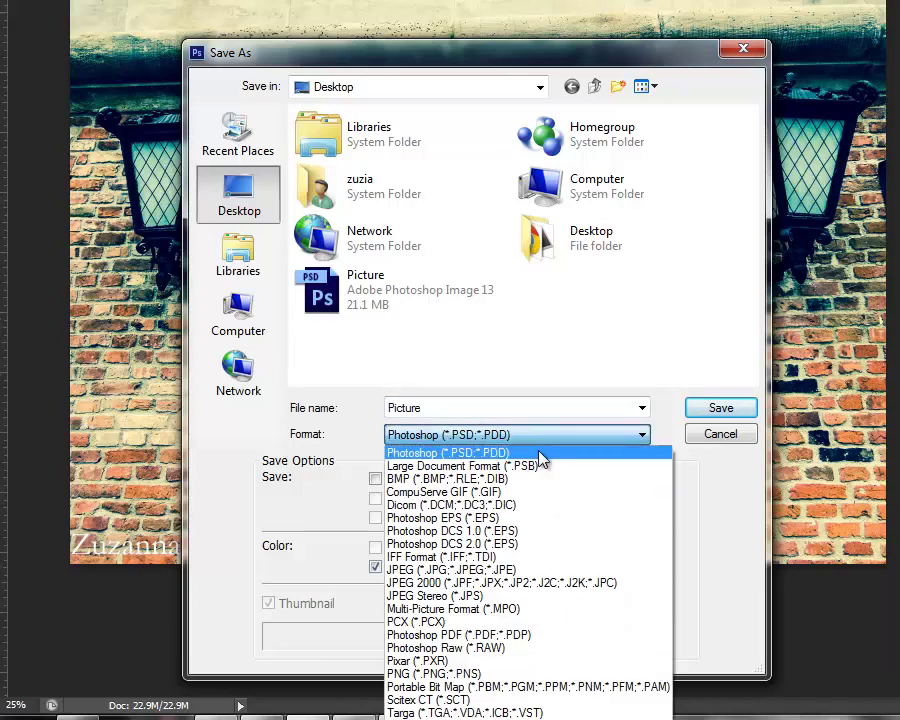
{"action": "left_click", "coordinate": [490, 454]}
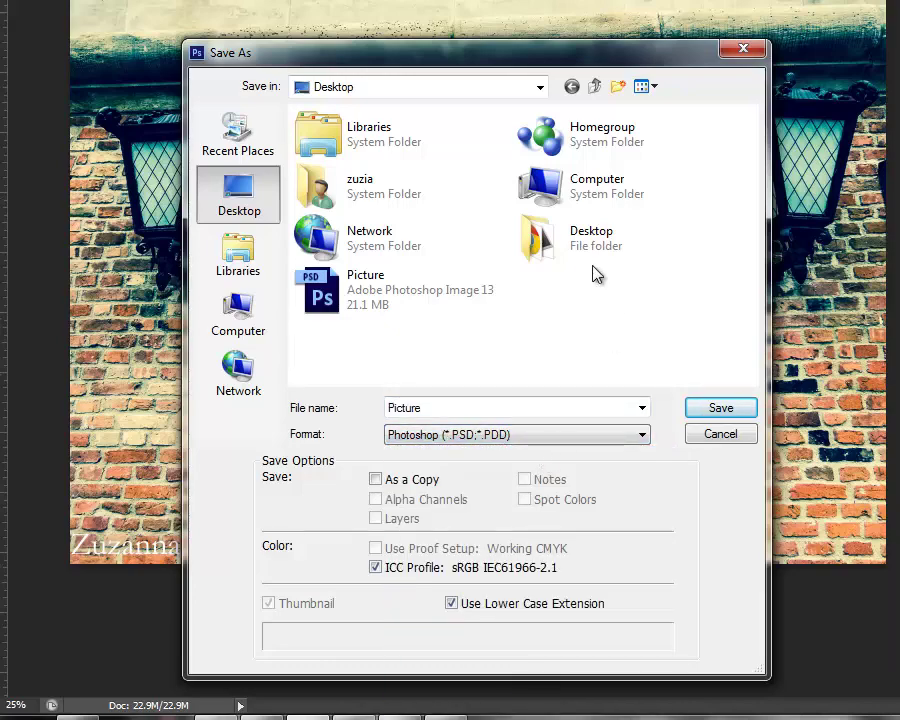
{"action": "left_click", "coordinate": [722, 410]}
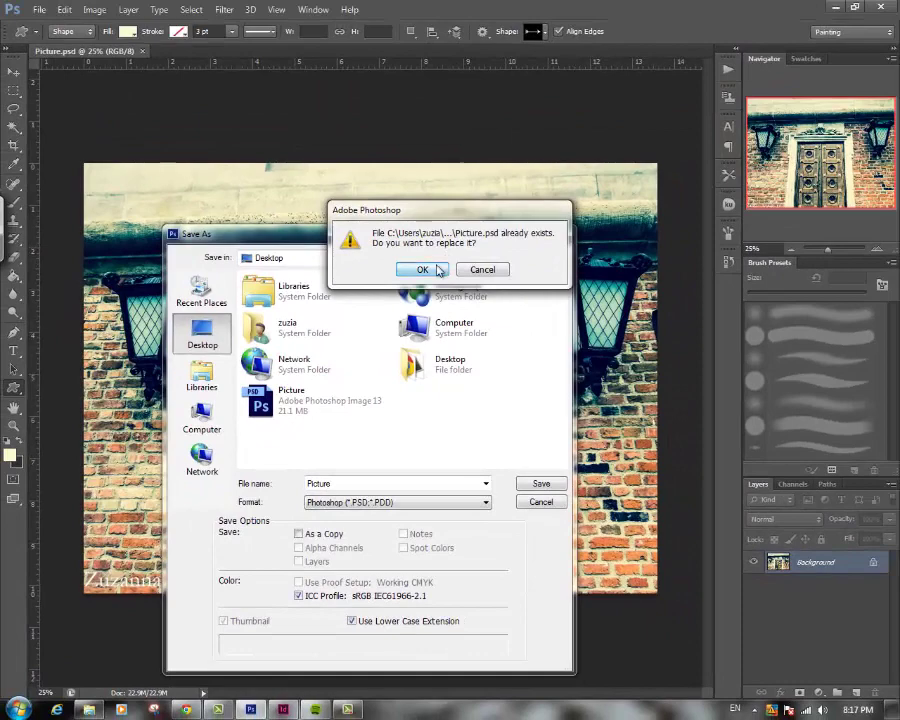
{"action": "left_click", "coordinate": [437, 268]}
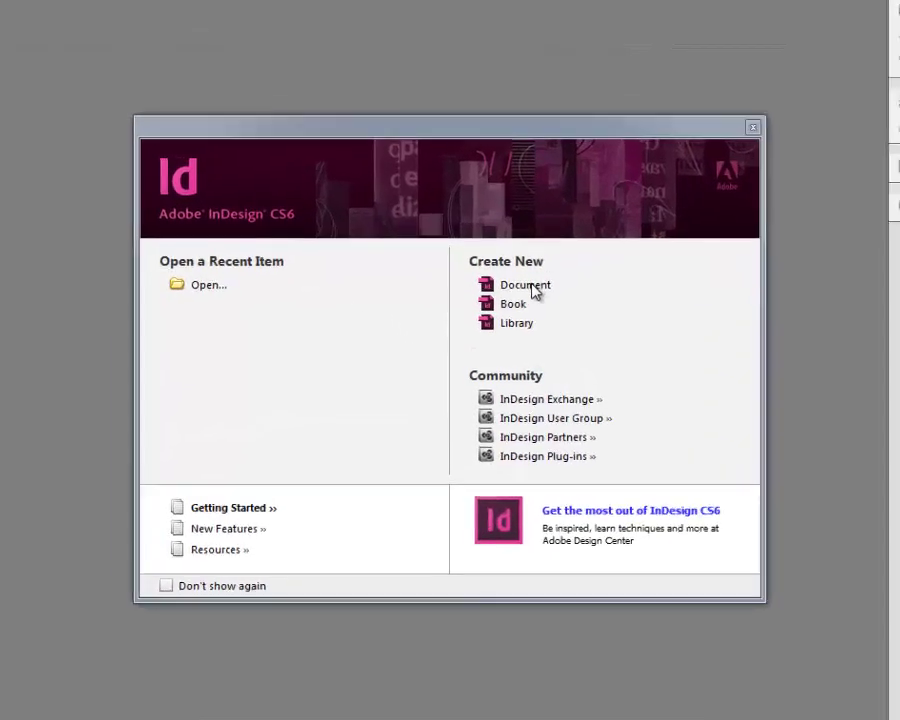
Step: Start a new InDesign document without facing pages, with a page width of 13.6 in and height of 10.2 in
{"action": "left_click", "coordinate": [532, 287]}
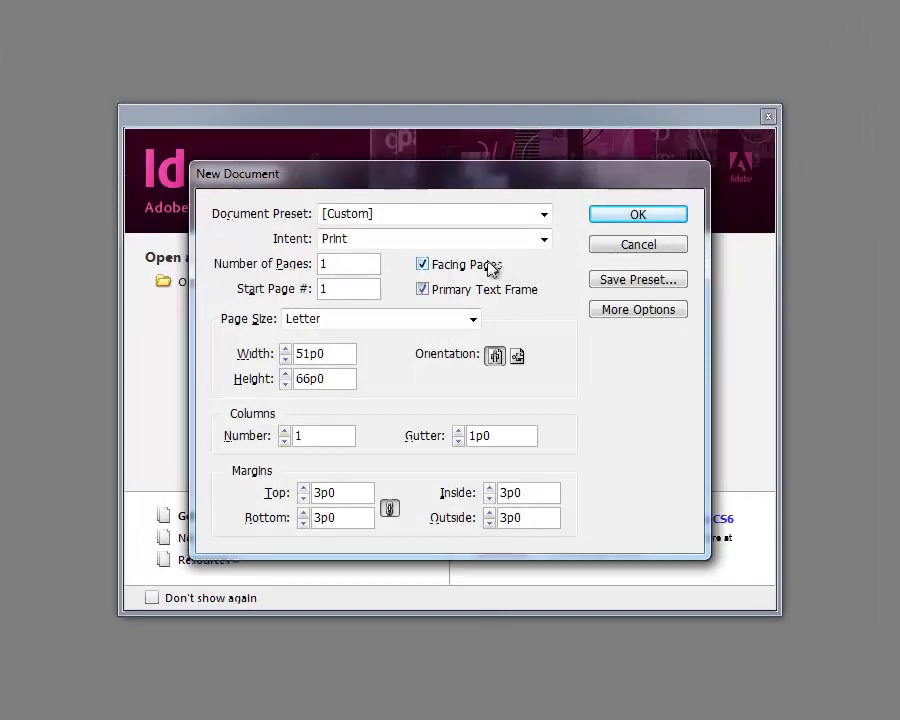
{"action": "left_click", "coordinate": [421, 266]}
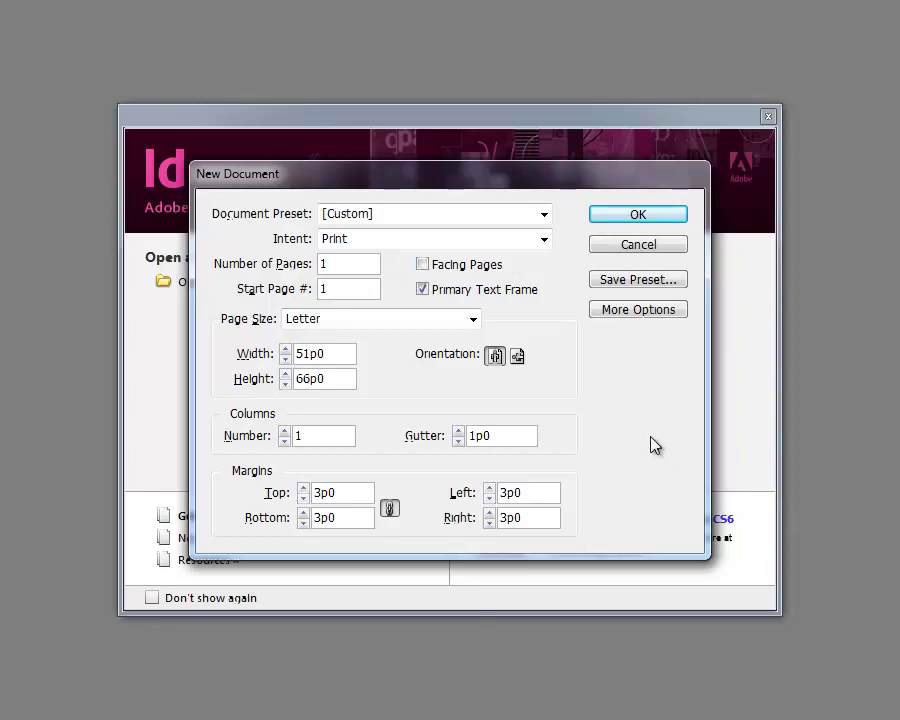
{"action": "double_click", "coordinate": [336, 358]}
{"action": "type", "text": "13."}
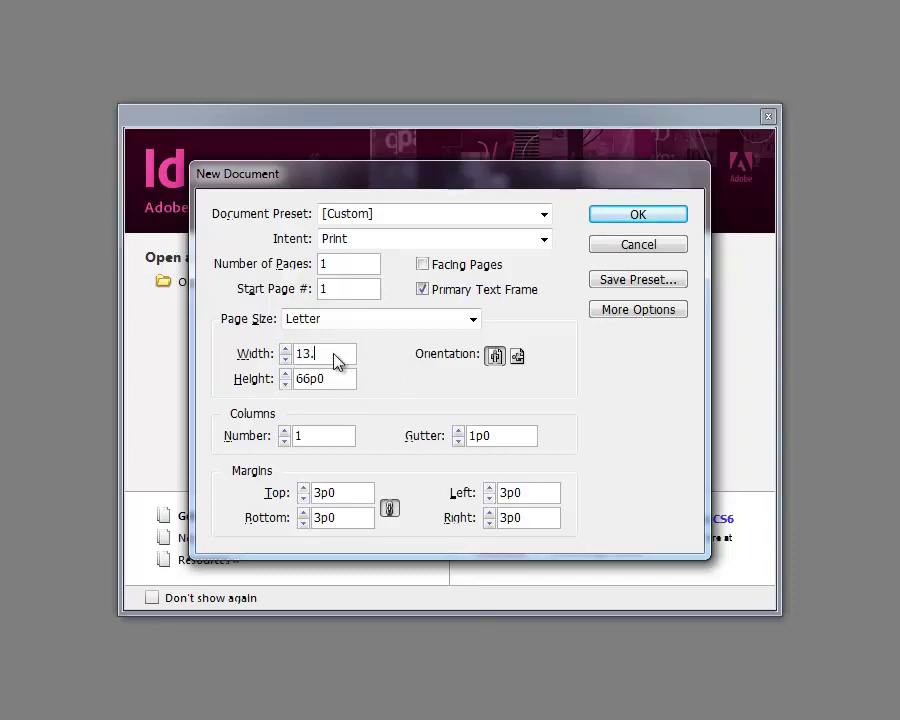
{"action": "type", "text": "6in"}
{"action": "left_click", "coordinate": [335, 385]}
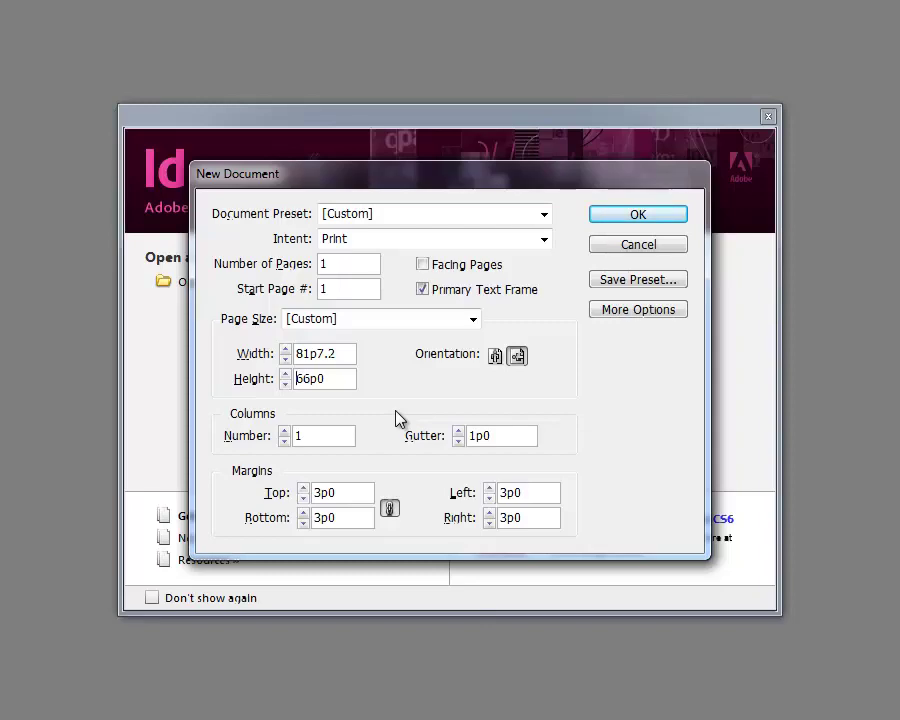
{"action": "type", "text": "10.2"}
{"action": "left_click_drag", "start_coordinate": [353, 381], "coordinate": [322, 380]}
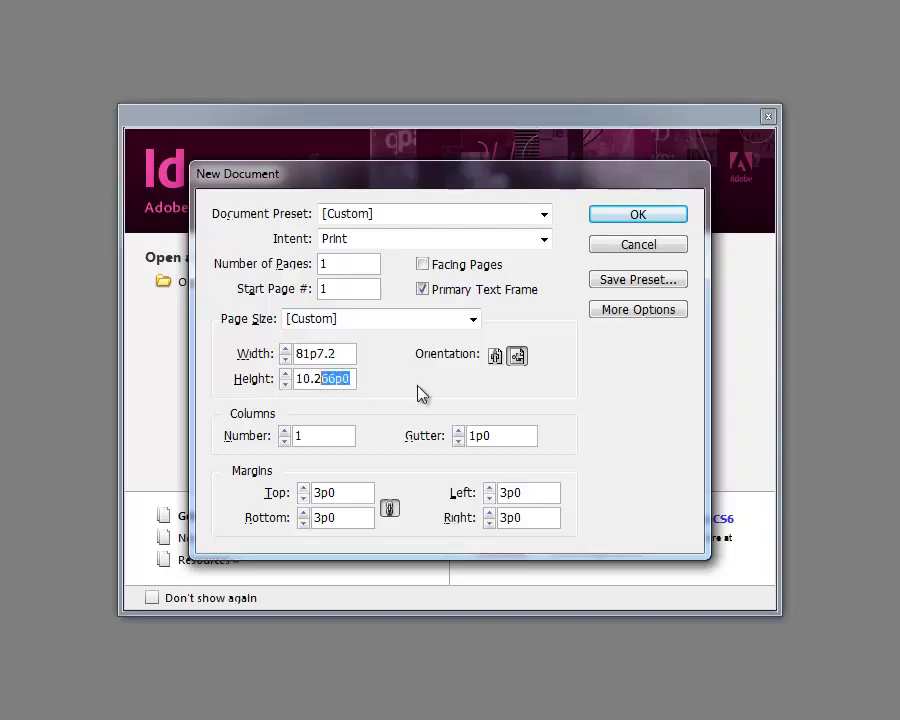
{"action": "key", "text": "BackSpace"}
{"action": "type", "text": "in"}
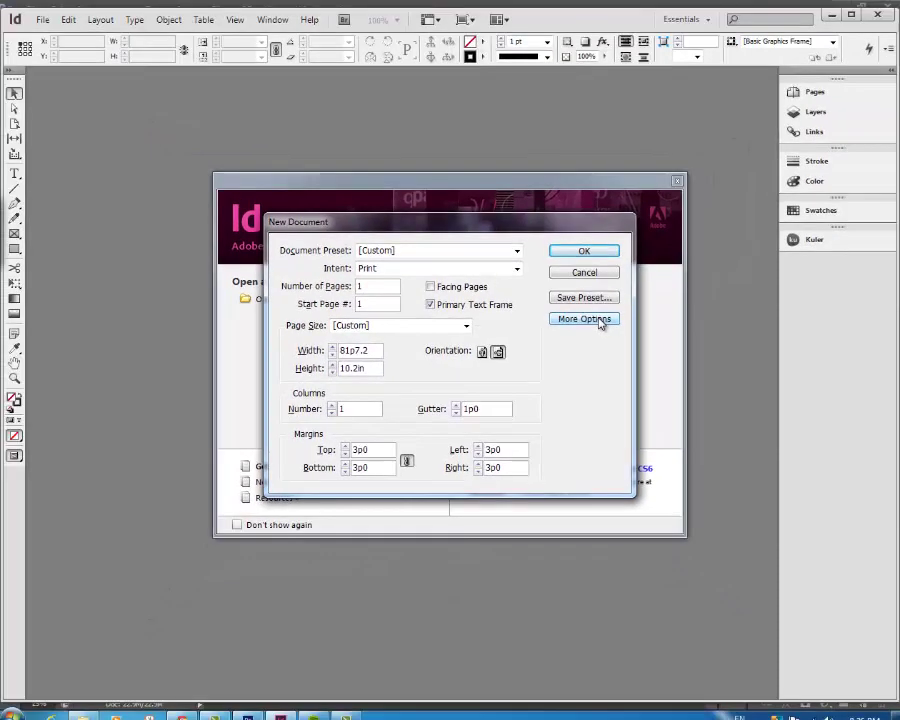
Step: Expand the new document settings to include the bleed and slug options
{"action": "left_click", "coordinate": [658, 313]}
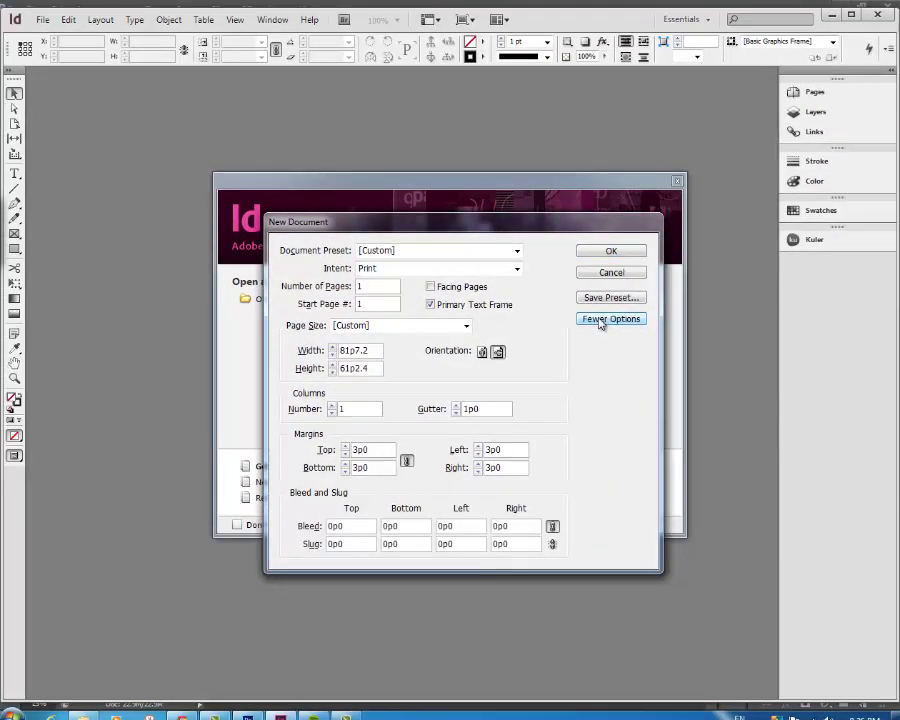
{"action": "left_click", "coordinate": [600, 320]}
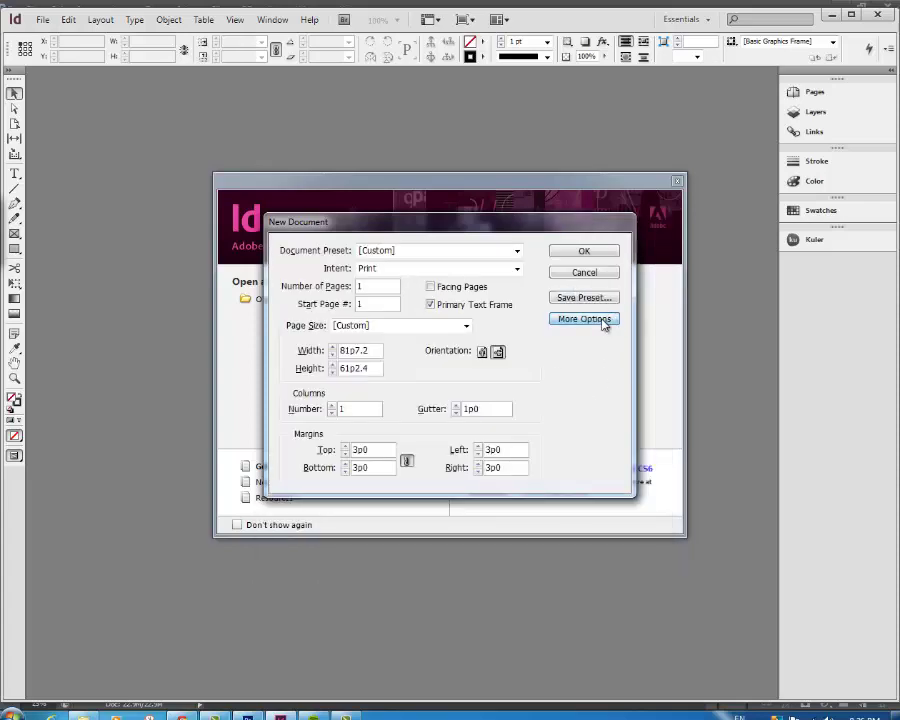
{"action": "left_click", "coordinate": [603, 321]}
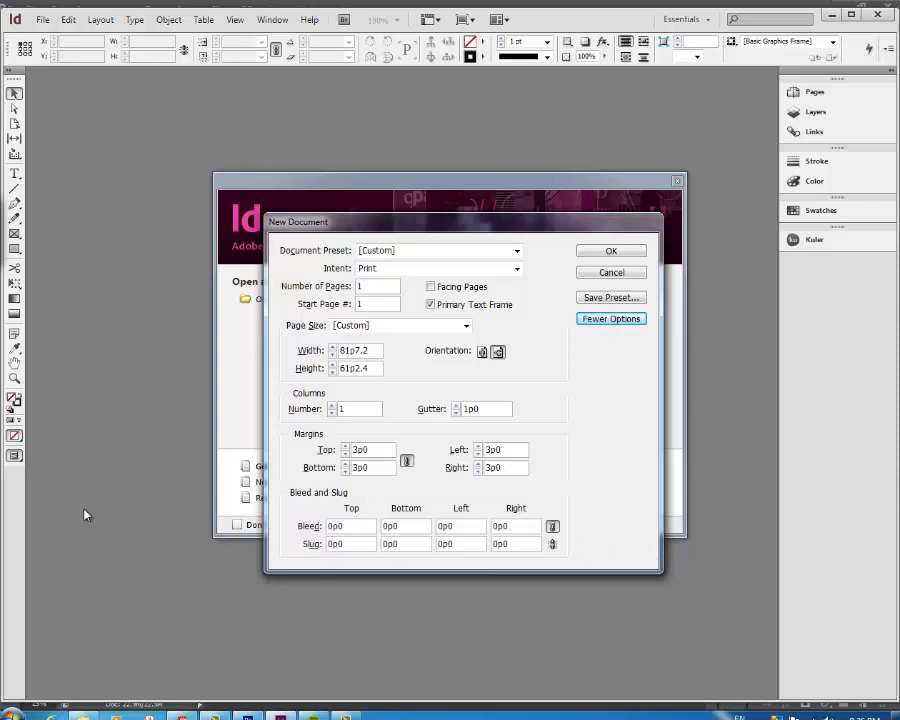
Step: Try a 1/8 in bleed for the new document and return the bleed to 0
{"action": "left_click", "coordinate": [351, 527]}
{"action": "left_click_drag", "start_coordinate": [350, 526], "coordinate": [312, 527]}
{"action": "type", "text": "1/8in"}
{"action": "left_click", "coordinate": [477, 528]}
{"action": "double_click", "coordinate": [334, 527]}
{"action": "type", "text": "0"}
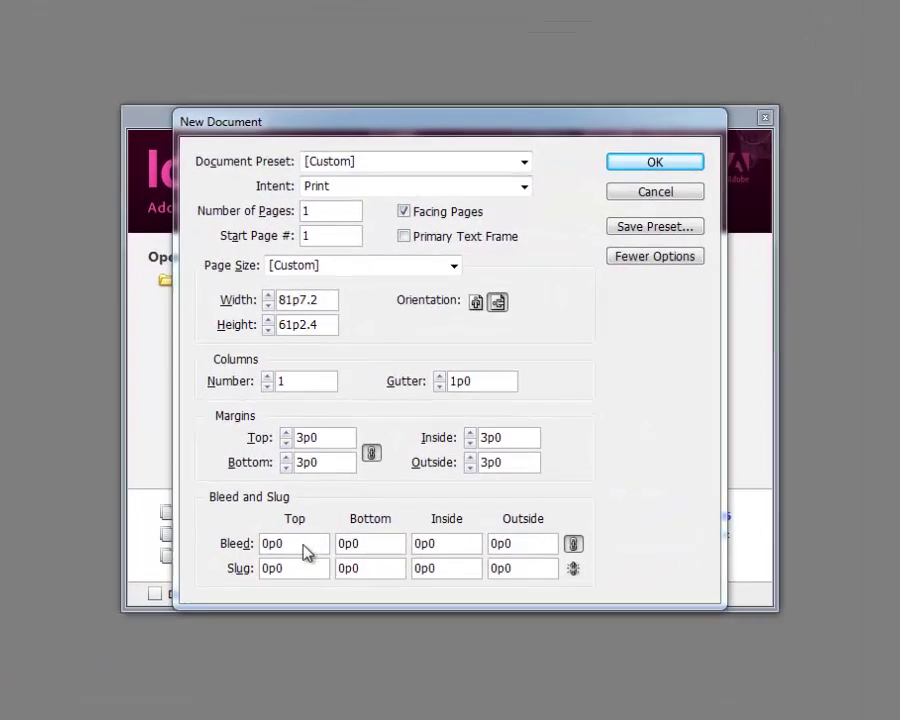
Step: Set the bleed to 1/8 in on all four sides and create the document
{"action": "left_click", "coordinate": [342, 482]}
{"action": "left_click_drag", "start_coordinate": [294, 550], "coordinate": [222, 552]}
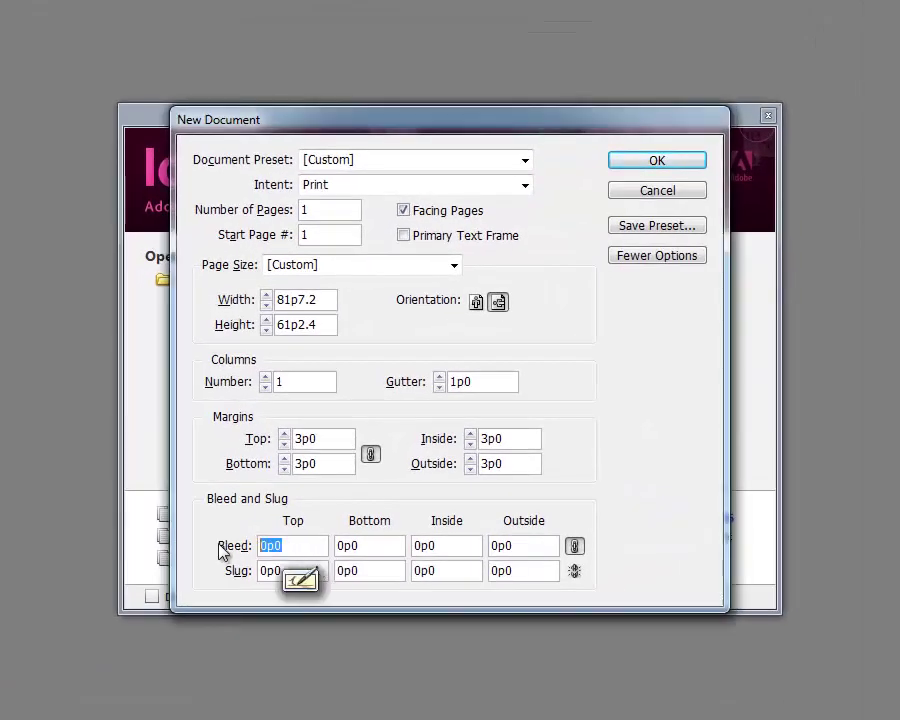
{"action": "type", "text": "1/8"}
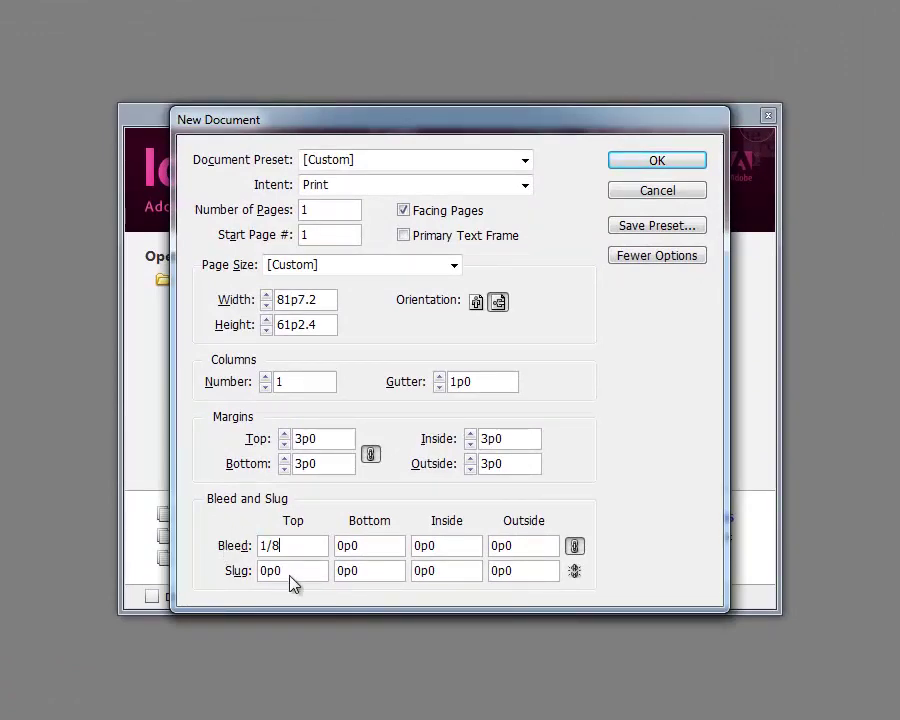
{"action": "type", "text": "in"}
{"action": "left_click", "coordinate": [380, 550]}
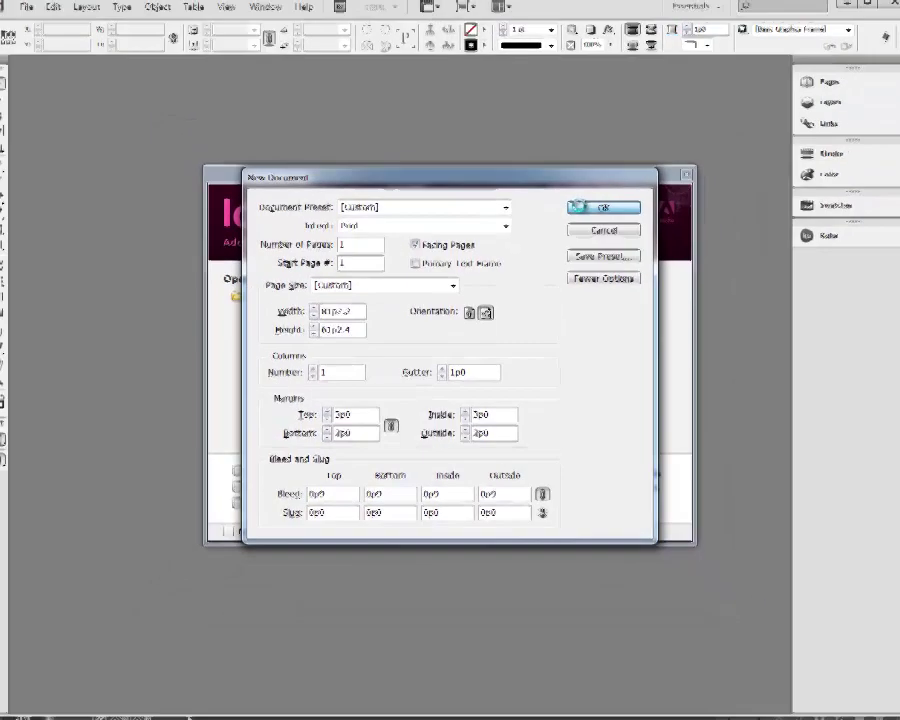
{"action": "left_click", "coordinate": [580, 207]}
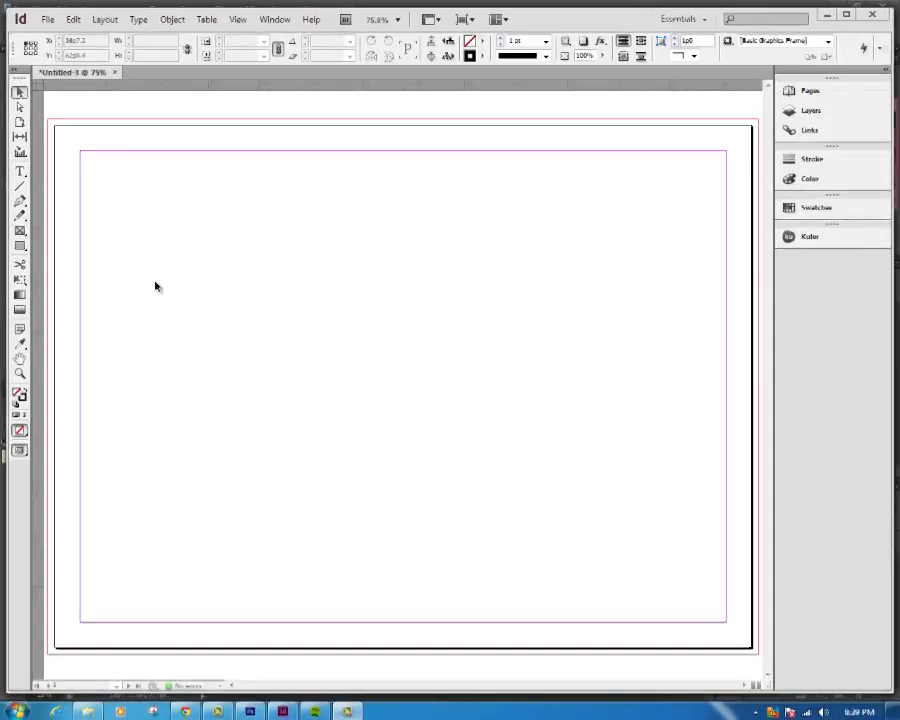
Step: Place the Picture PSD file from the Desktop with its upper-left corner on the page's bleed corner
{"action": "left_click", "coordinate": [44, 20]}
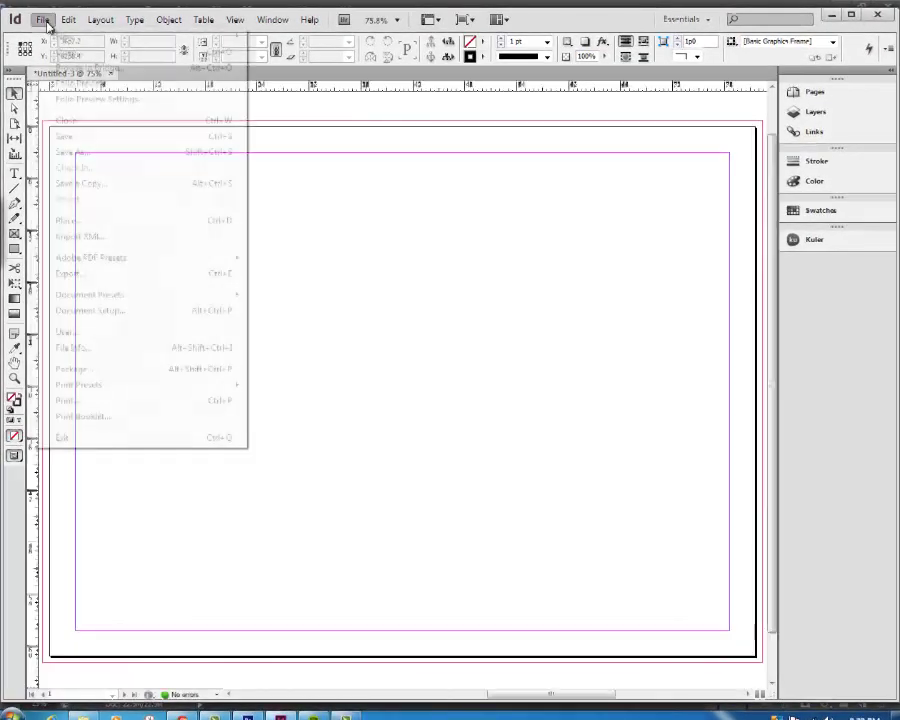
{"action": "left_click", "coordinate": [166, 222]}
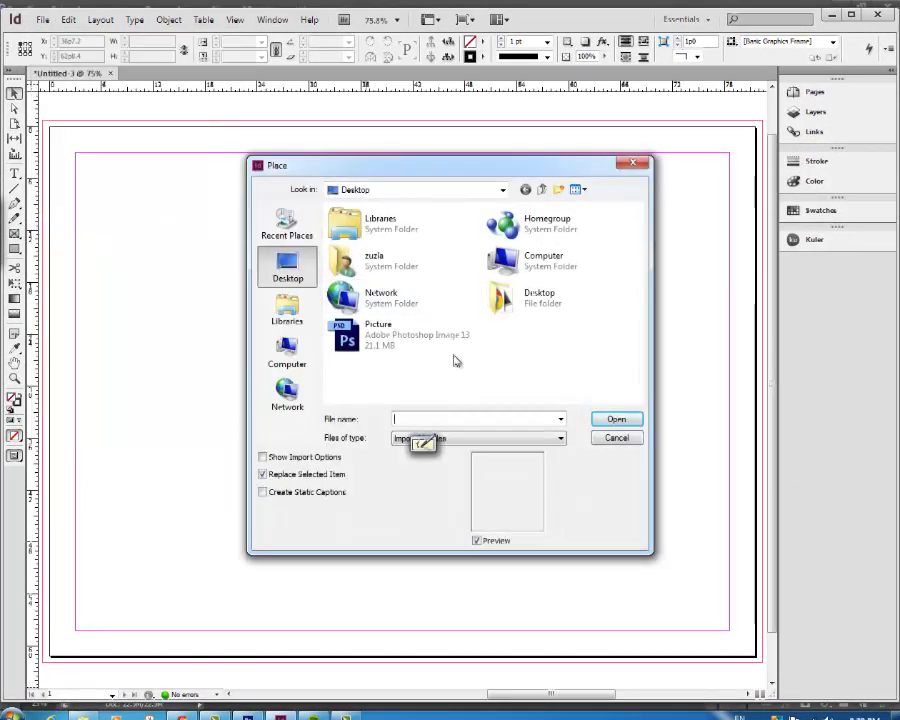
{"action": "left_click", "coordinate": [385, 338]}
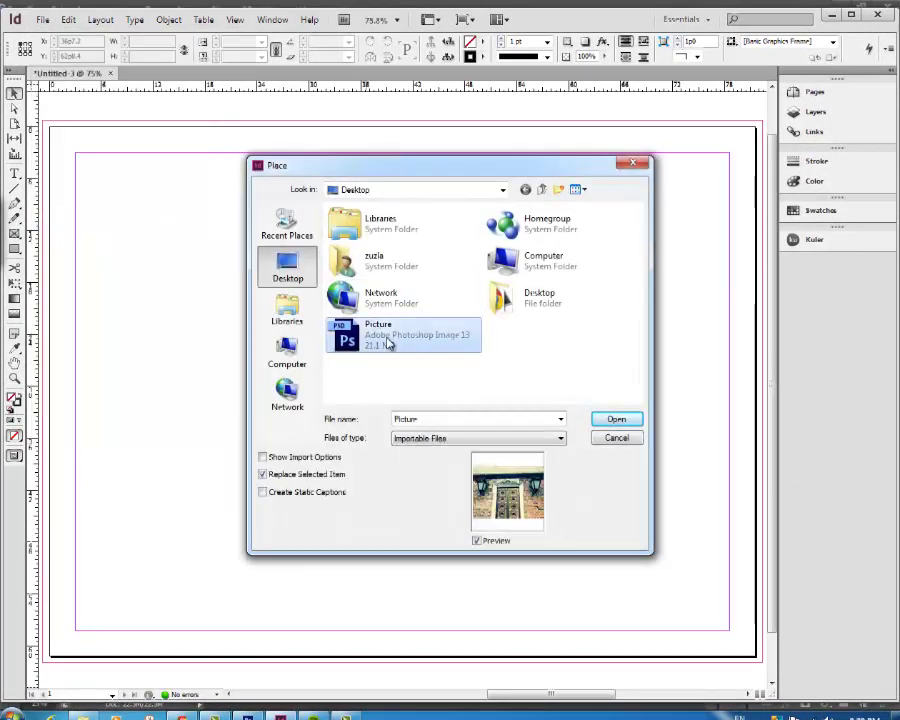
{"action": "left_click", "coordinate": [616, 419]}
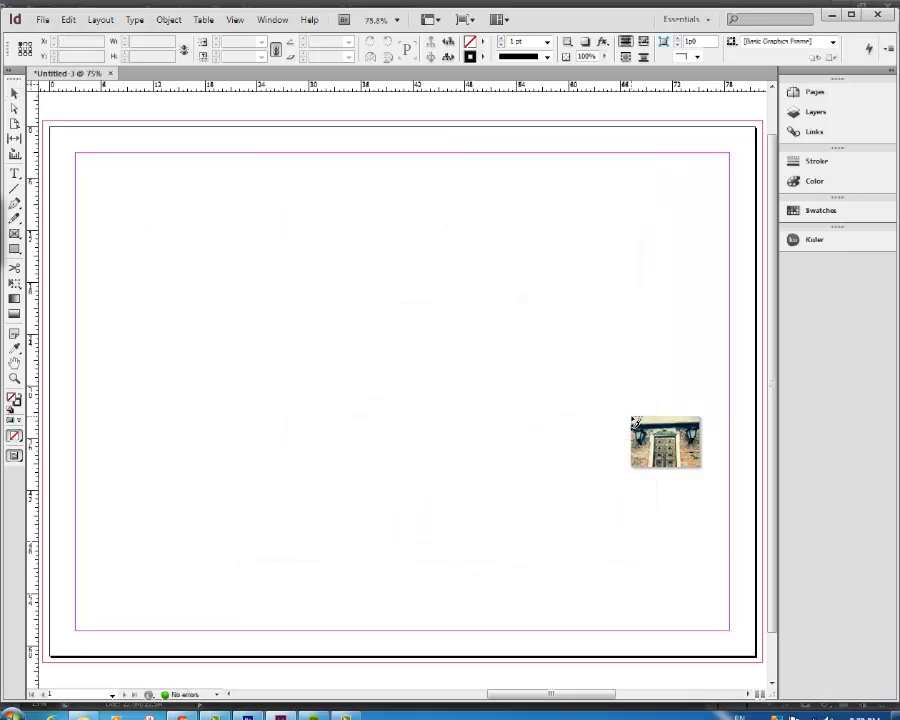
{"action": "left_click", "coordinate": [44, 123]}
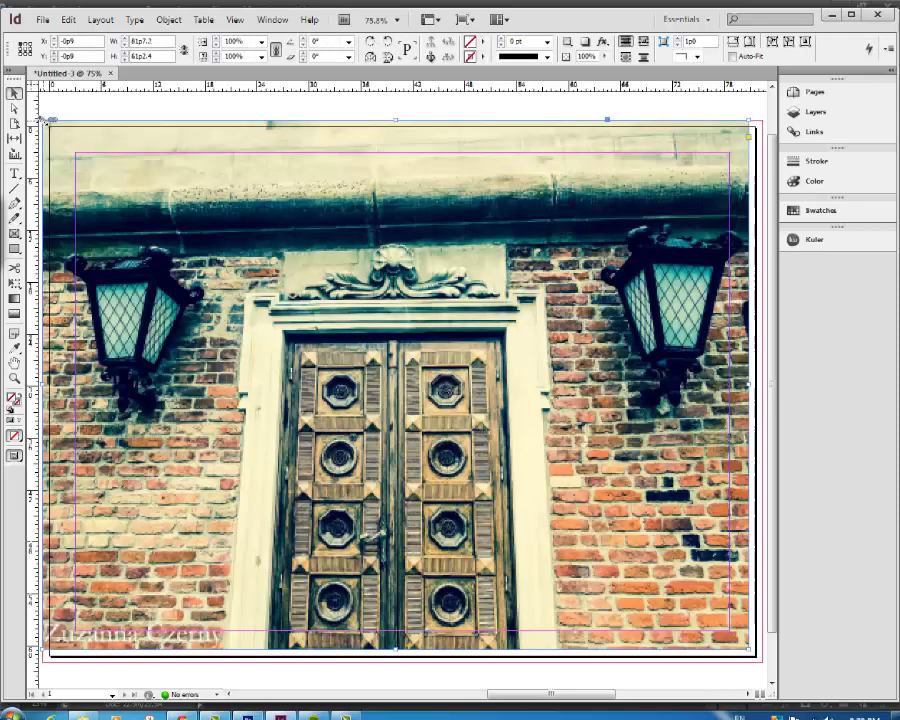
Step: Extend the picture frame's lower-right corner out to the bleed corner
{"action": "scroll", "coordinate": [316, 455], "scroll_direction": "down", "scroll_amount": 1}
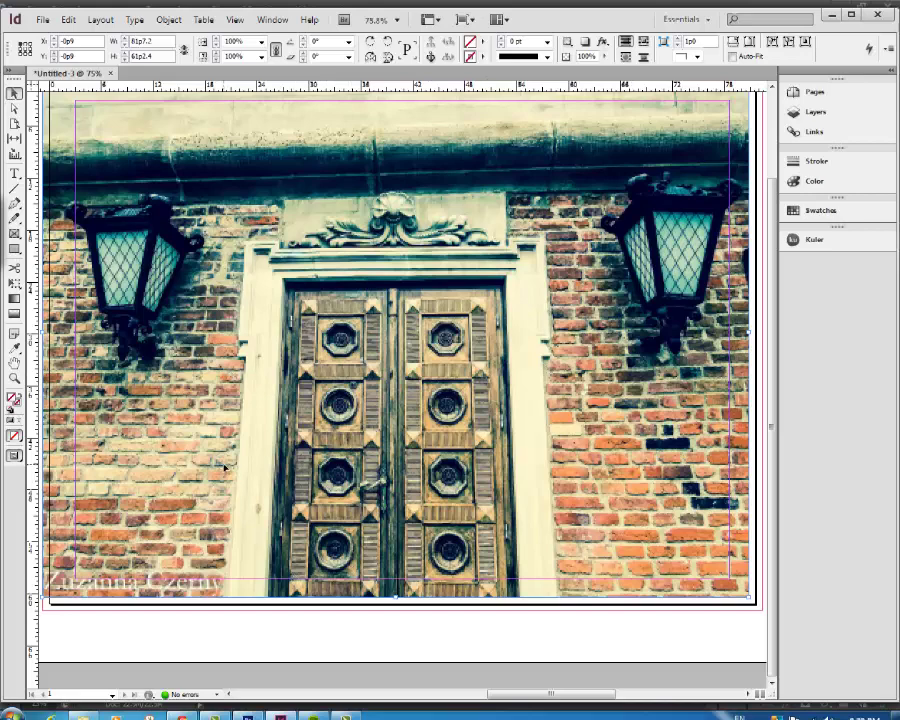
{"action": "left_click_drag", "start_coordinate": [225, 467], "coordinate": [254, 471]}
{"action": "scroll", "coordinate": [254, 471], "scroll_direction": "up", "scroll_amount": 3}
{"action": "left_click_drag", "start_coordinate": [178, 450], "coordinate": [178, 433]}
{"action": "scroll", "coordinate": [124, 300], "scroll_direction": "down", "scroll_amount": 2}
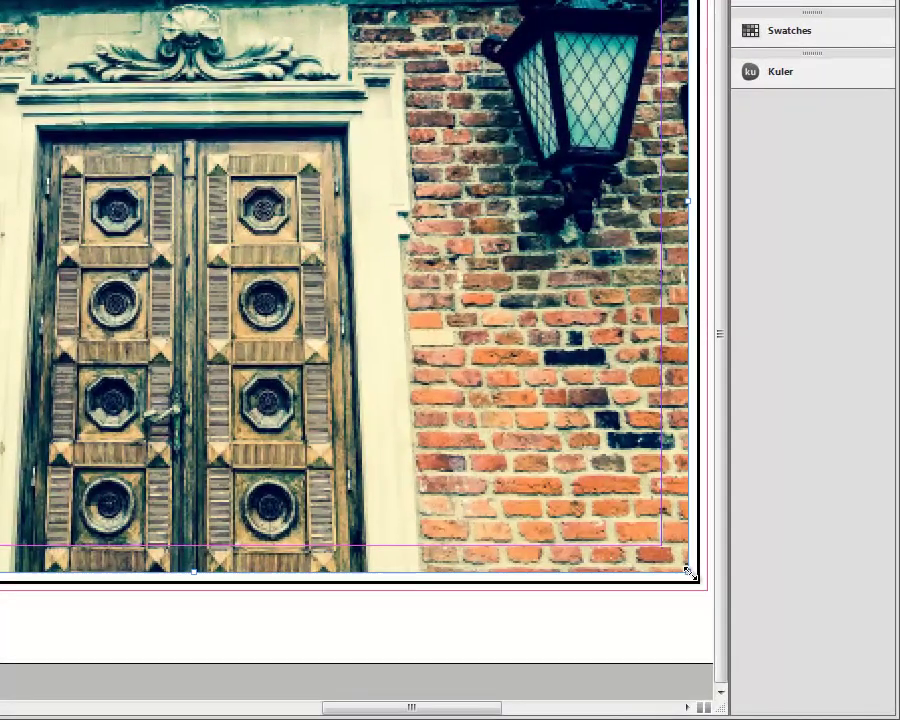
{"action": "left_click_drag", "start_coordinate": [752, 603], "coordinate": [756, 609]}
{"action": "left_click_drag", "start_coordinate": [698, 578], "coordinate": [706, 589]}
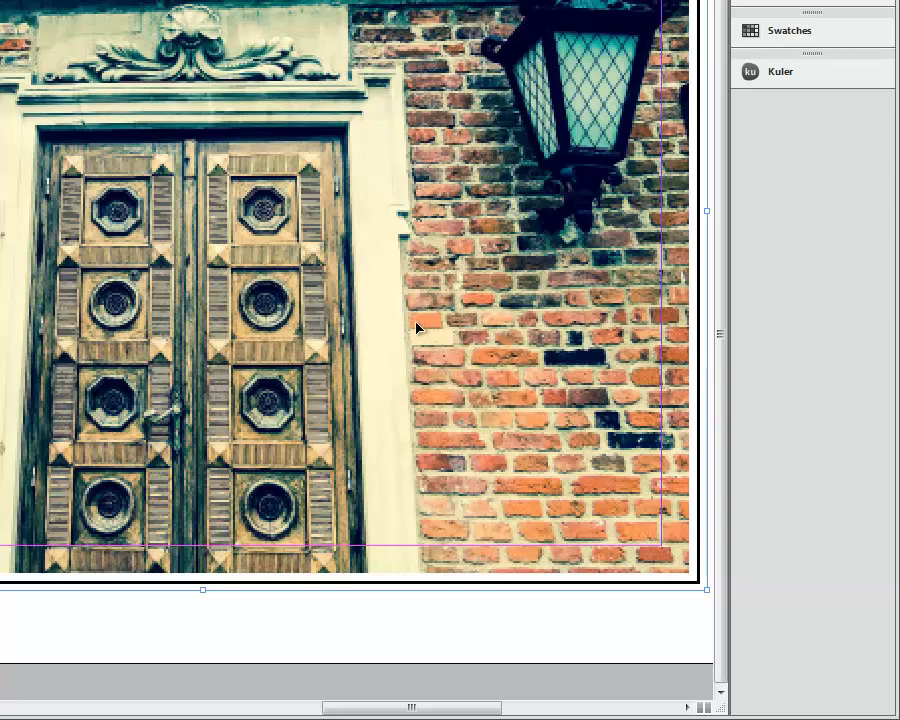
Step: Enlarge the picture inside its frame so that its lower-right corner reaches the page's bleed corner, and check the page edges
{"action": "left_click", "coordinate": [490, 398]}
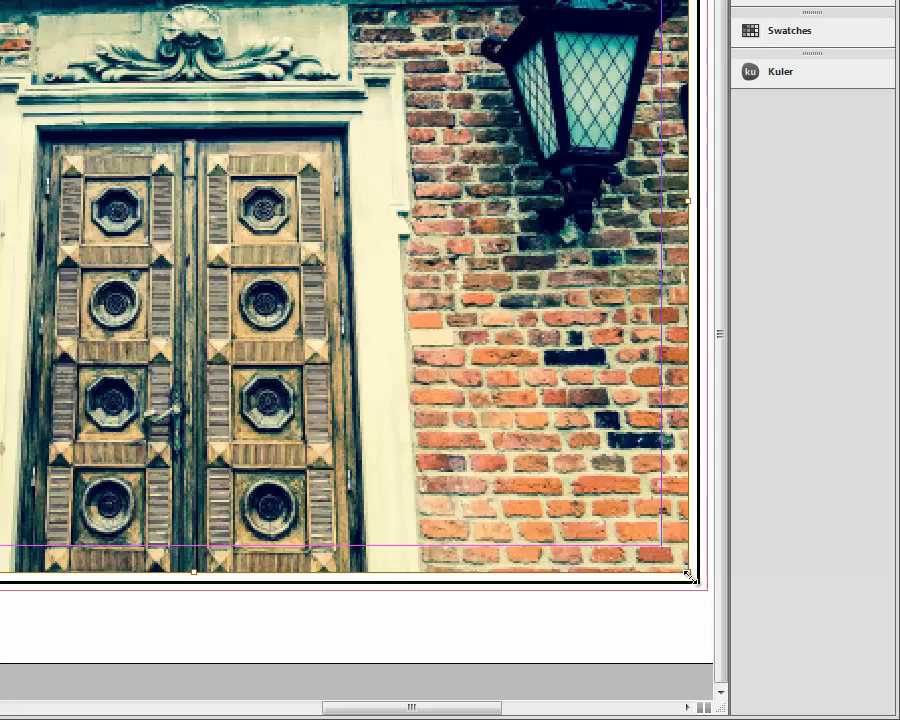
{"action": "left_click_drag", "start_coordinate": [684, 571], "coordinate": [707, 591]}
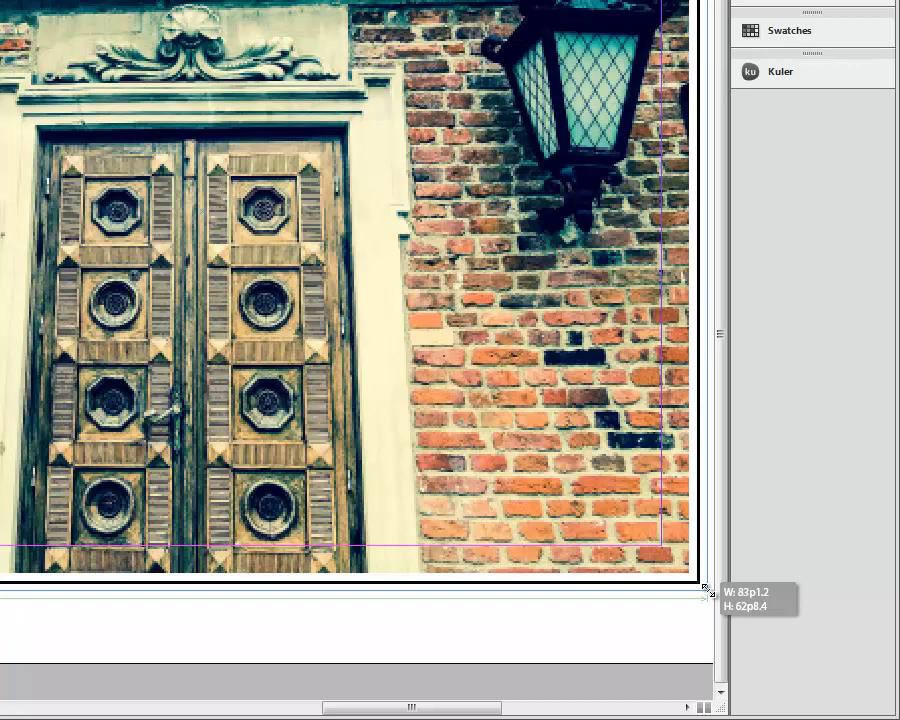
{"action": "left_click_drag", "start_coordinate": [706, 590], "coordinate": [708, 591]}
{"action": "scroll", "coordinate": [446, 447], "scroll_direction": "up", "scroll_amount": 3}
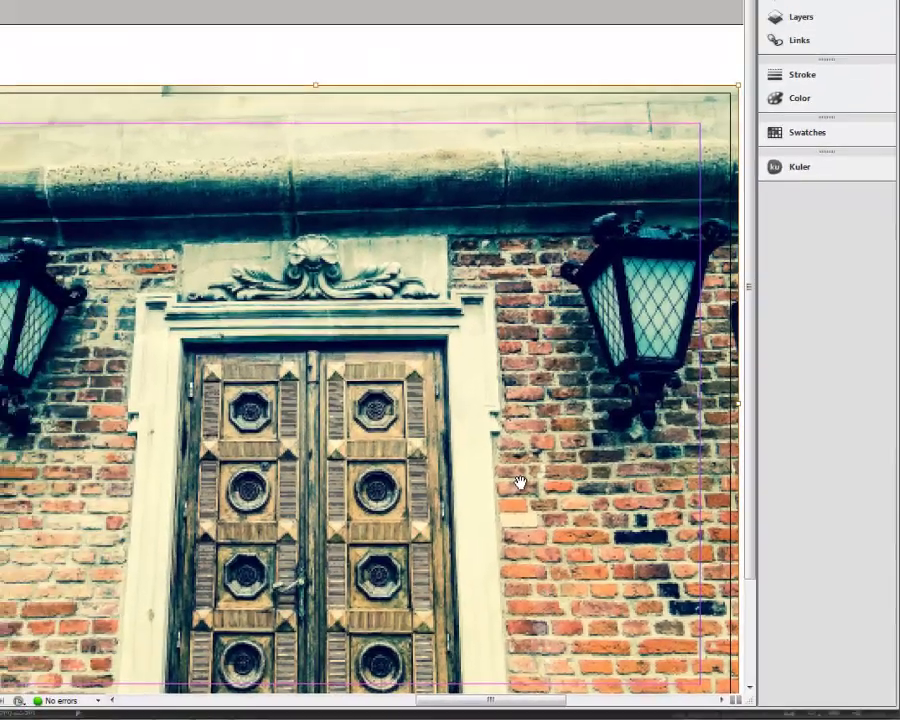
{"action": "scroll", "coordinate": [446, 447], "scroll_direction": "down", "scroll_amount": 3}
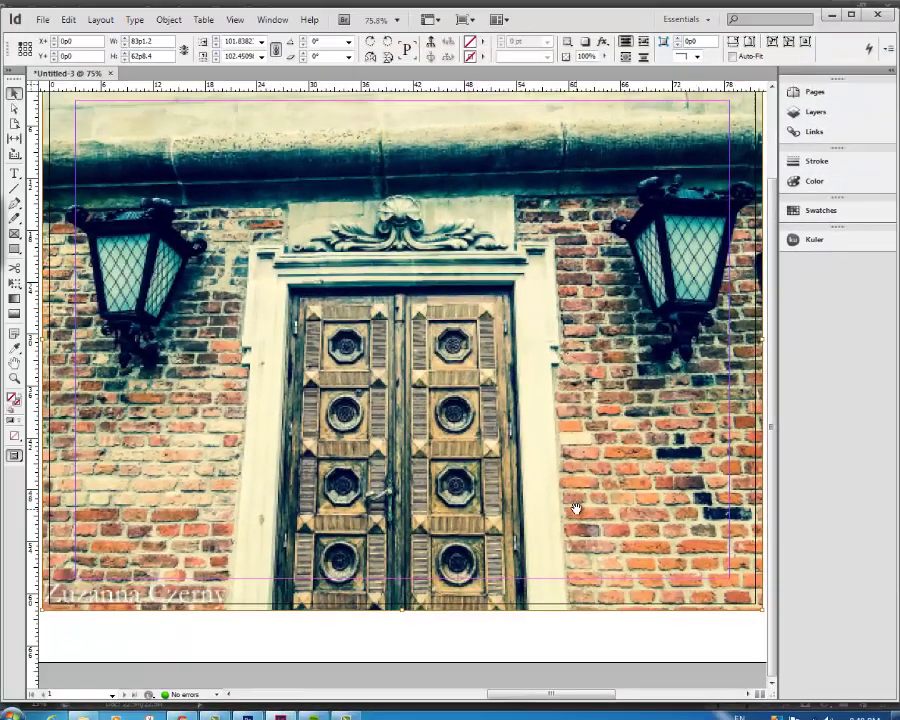
{"action": "scroll", "coordinate": [576, 509], "scroll_direction": "up", "scroll_amount": 2}
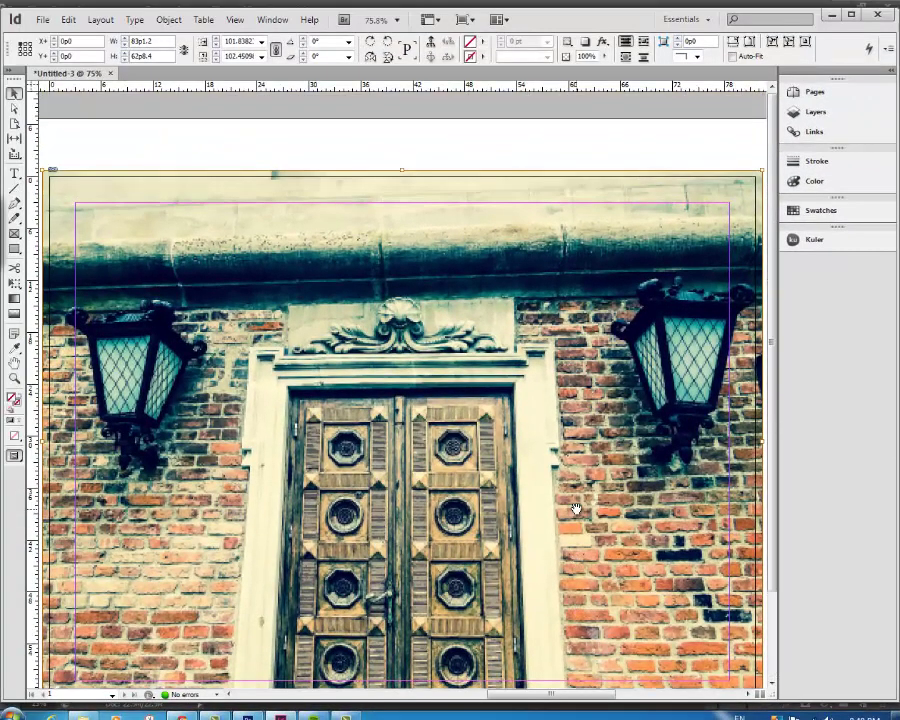
{"action": "scroll", "coordinate": [576, 509], "scroll_direction": "down", "scroll_amount": 2}
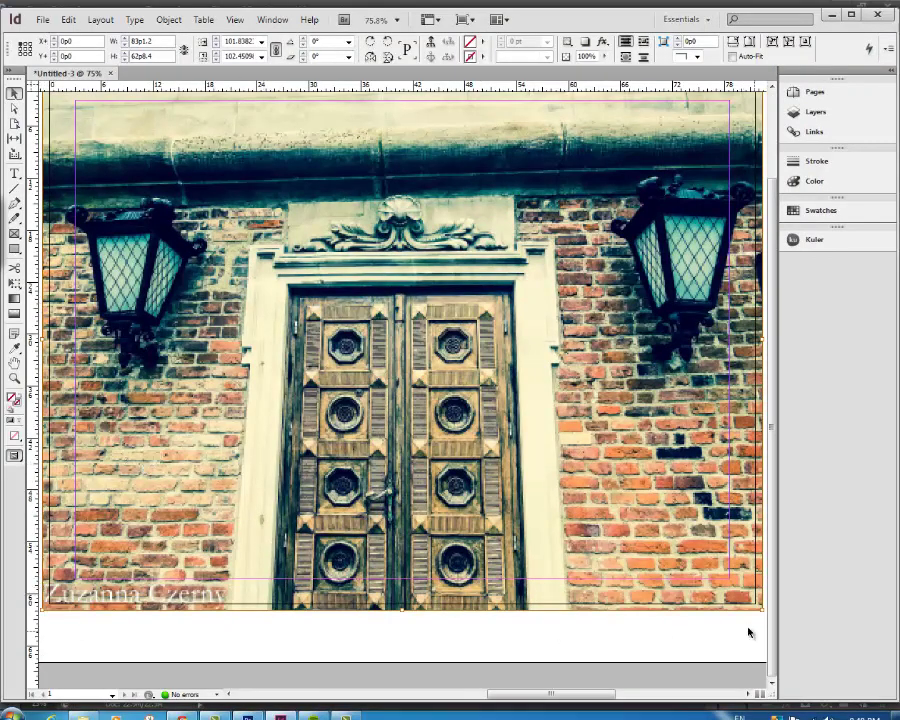
{"action": "scroll", "coordinate": [476, 556], "scroll_direction": "up", "scroll_amount": 2}
{"action": "scroll", "coordinate": [476, 556], "scroll_direction": "down", "scroll_amount": 2}
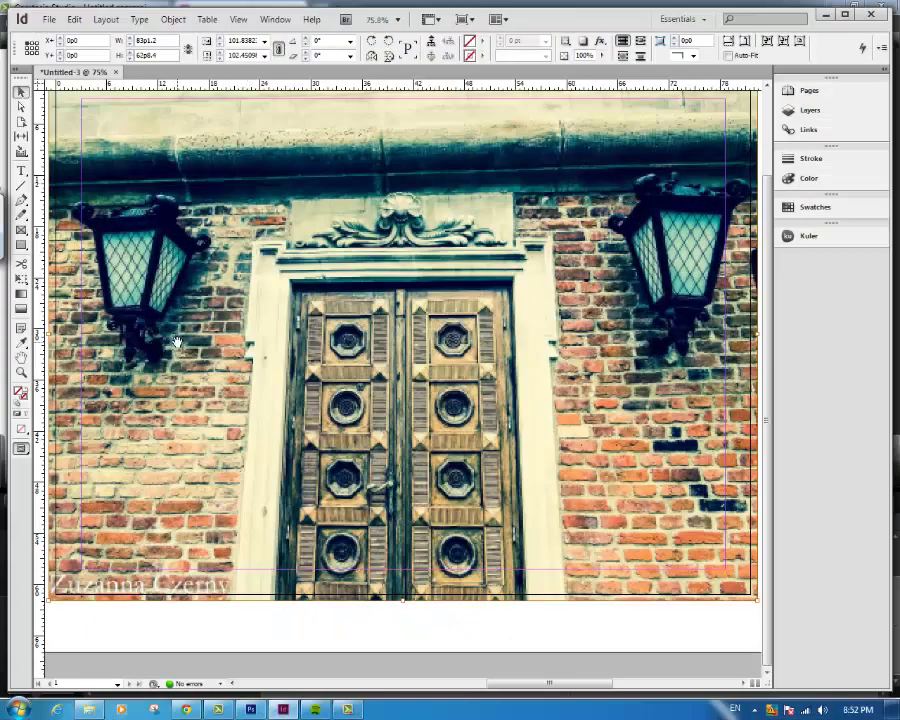
Step: Start exporting the document as an Adobe PDF (Print) file named Picture in My Documents with the [PDF/X-1a:2001] preset
{"action": "left_click", "coordinate": [49, 20]}
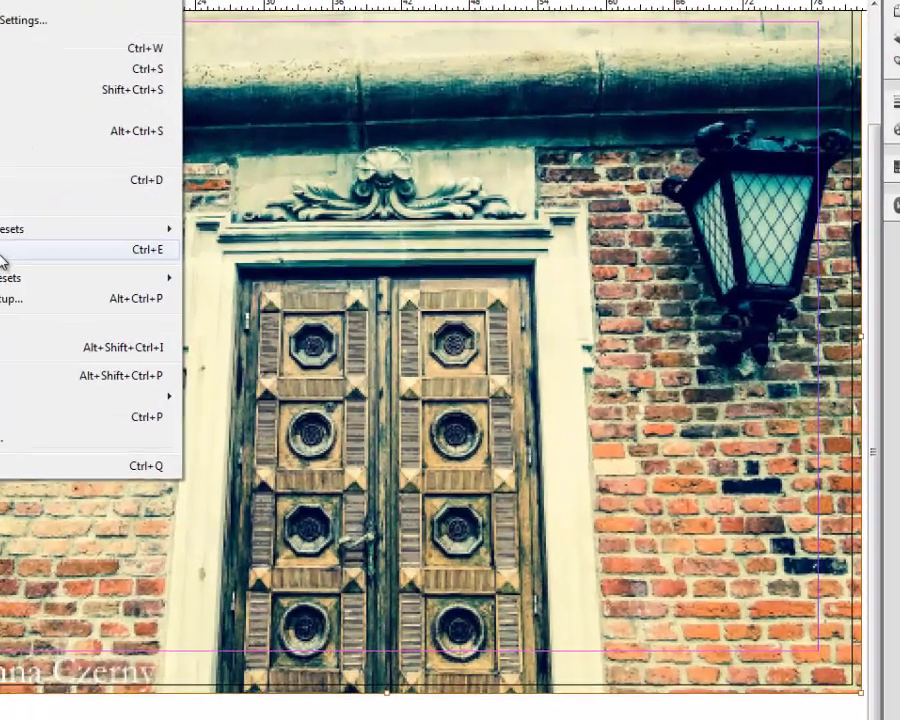
{"action": "left_click", "coordinate": [50, 263]}
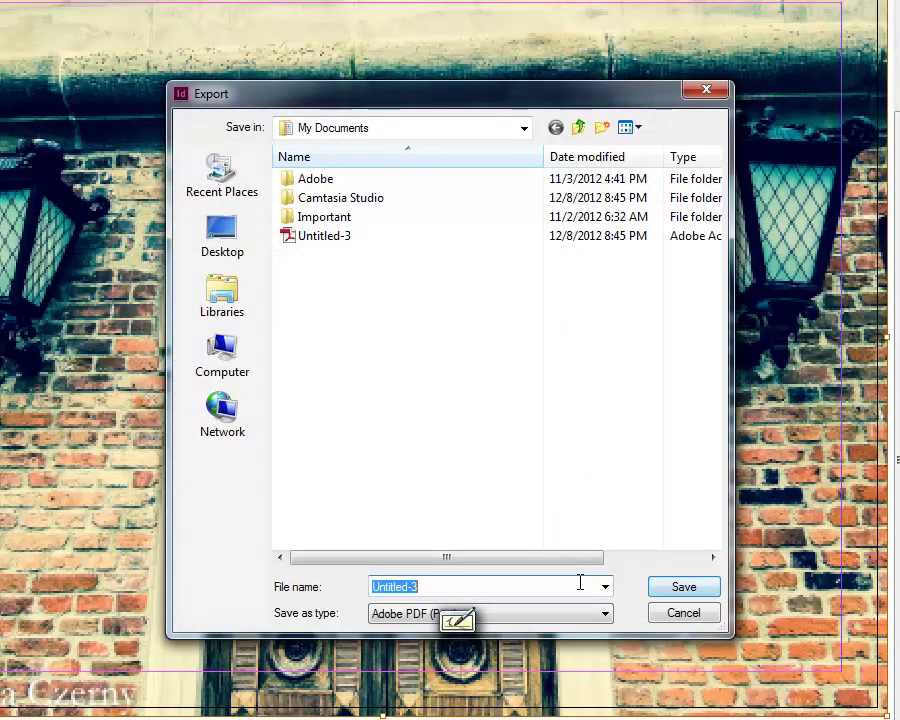
{"action": "type", "text": "Picture"}
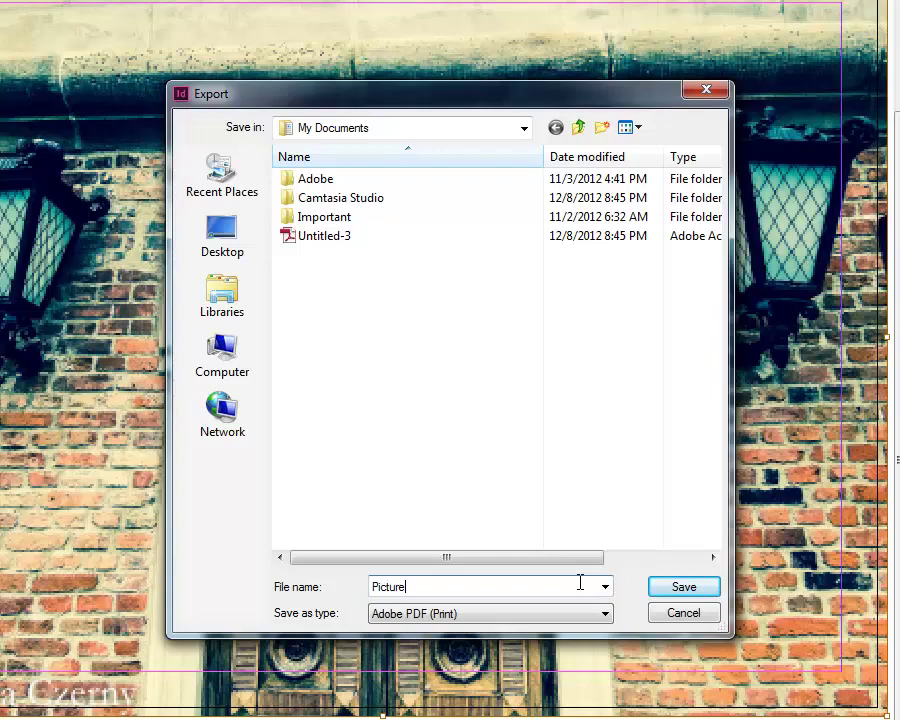
{"action": "left_click", "coordinate": [671, 591]}
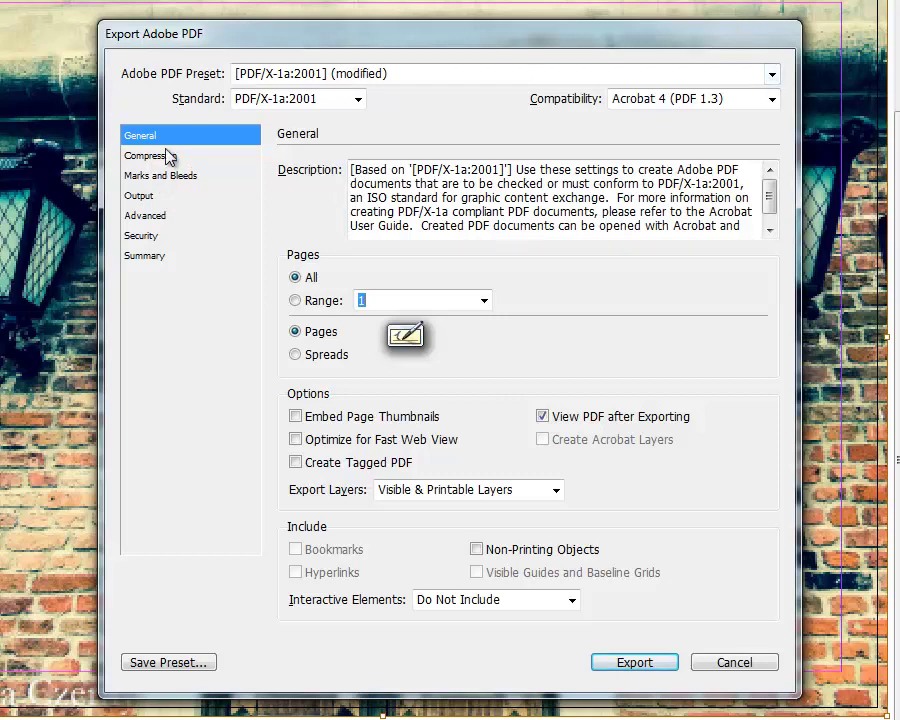
{"action": "left_click", "coordinate": [772, 74]}
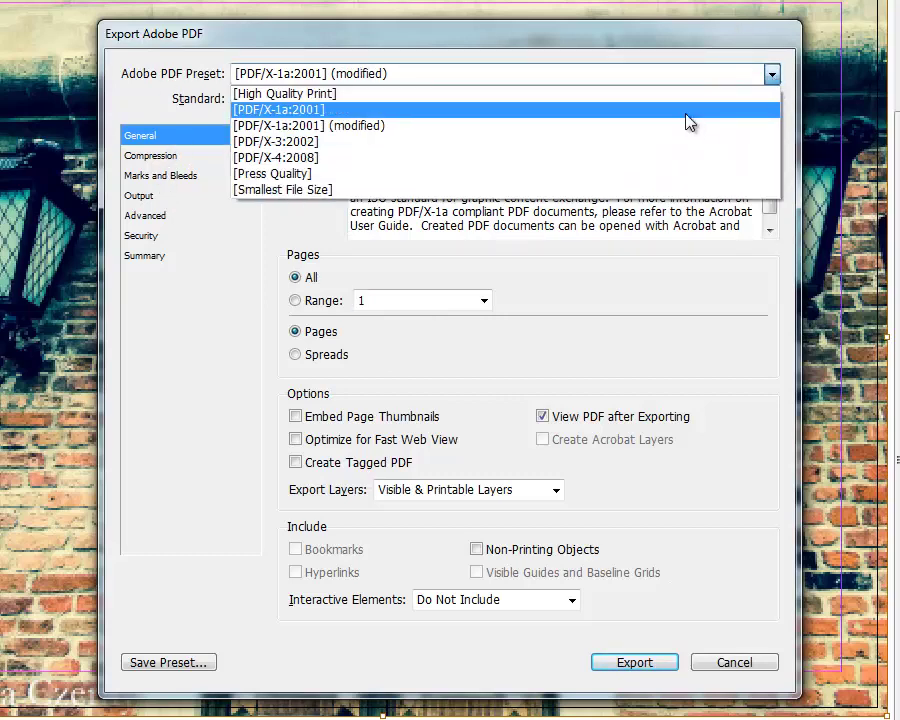
{"action": "left_click", "coordinate": [686, 110]}
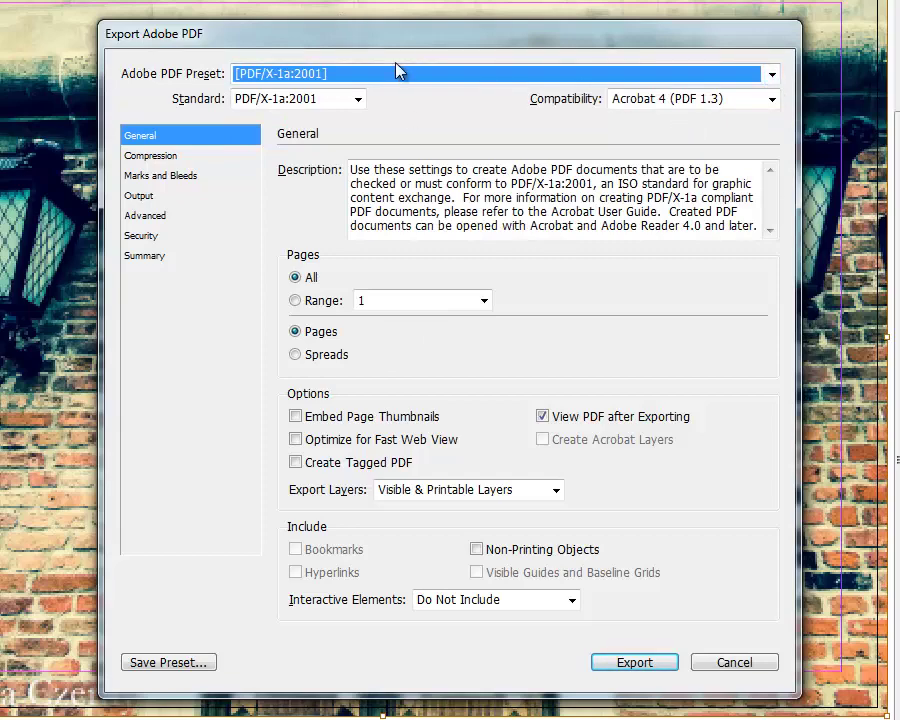
Step: Include only crop marks and bleed marks in the PDF, leaving out registration marks, color bars and page information
{"action": "left_click", "coordinate": [196, 176]}
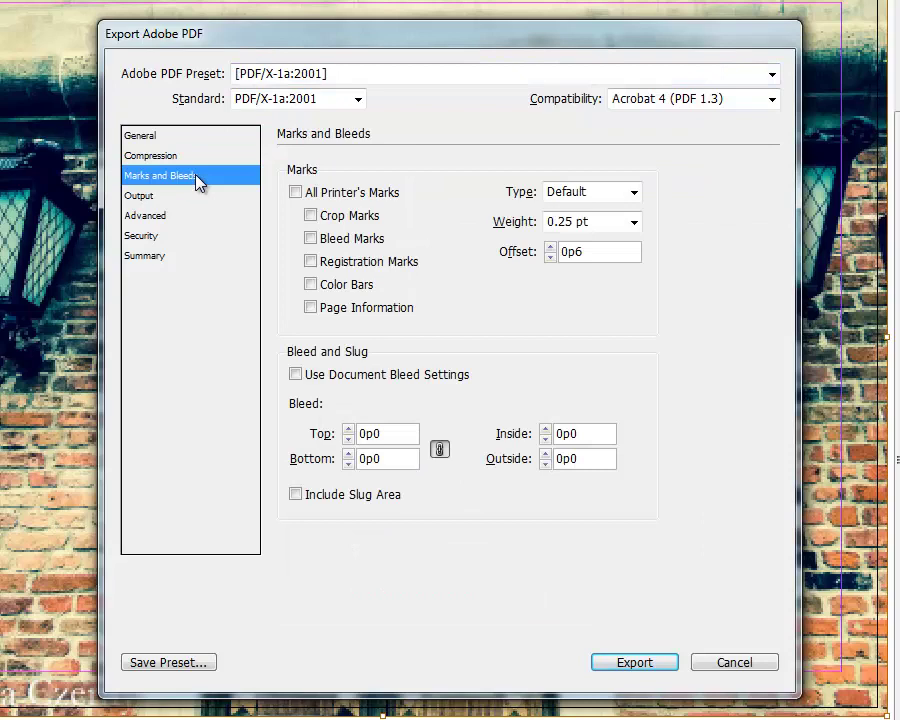
{"action": "left_click", "coordinate": [298, 194]}
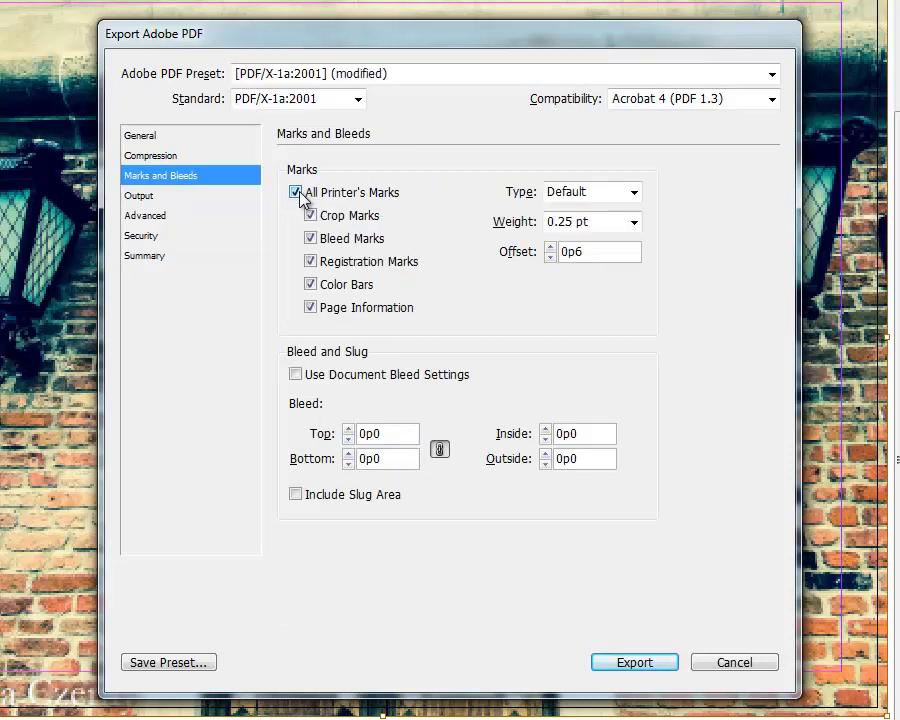
{"action": "left_click", "coordinate": [311, 262]}
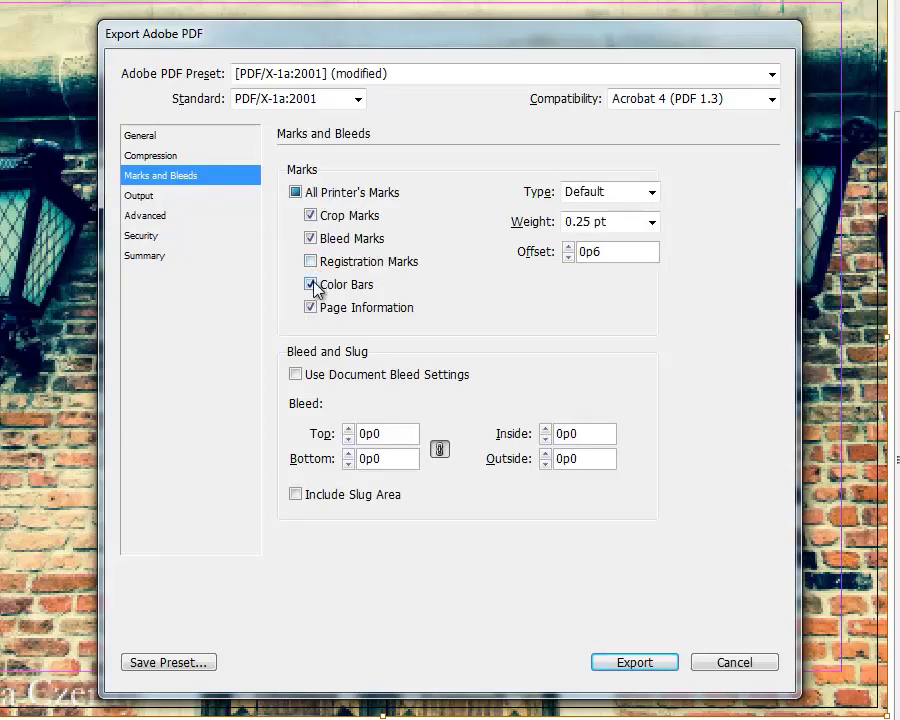
{"action": "left_click", "coordinate": [311, 285]}
{"action": "left_click", "coordinate": [311, 308]}
Step: Apply the document bleed settings to the PDF and export it
{"action": "left_click", "coordinate": [295, 377]}
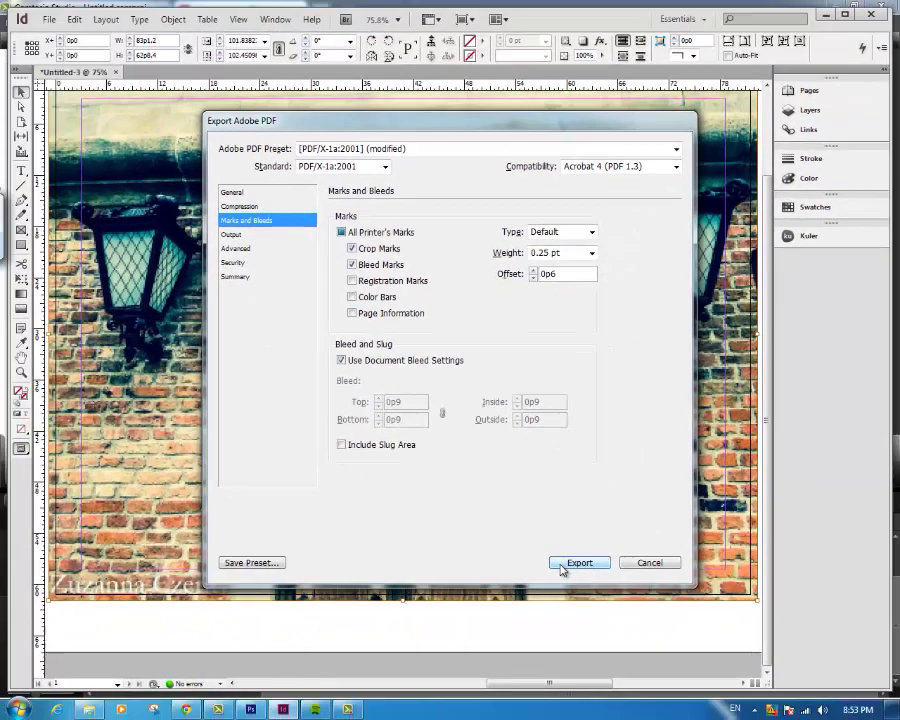
{"action": "left_click", "coordinate": [562, 566]}
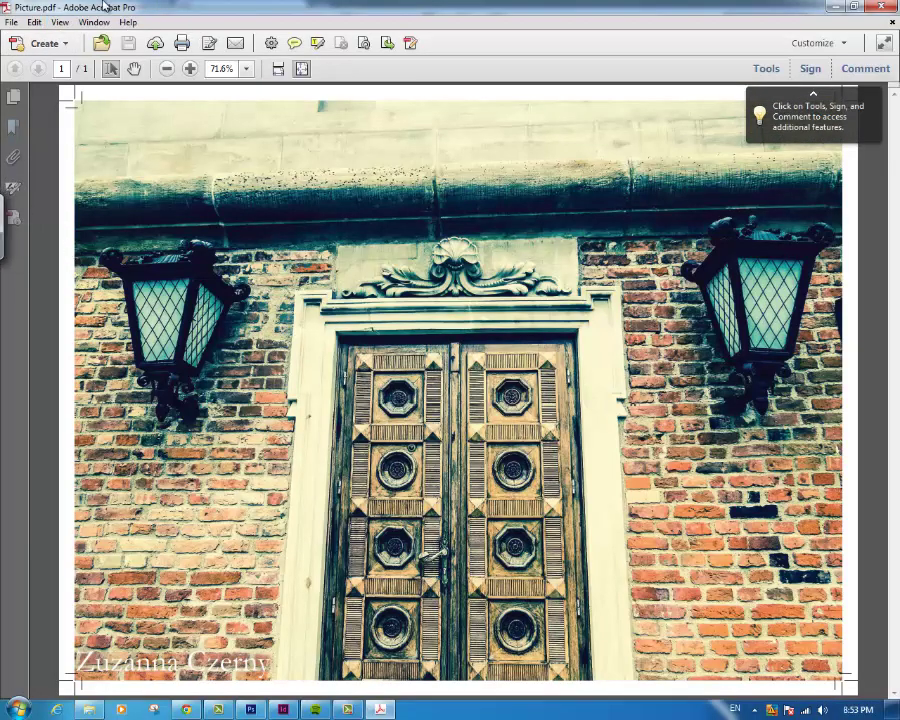
{"action": "mouse_move", "coordinate": [40, 505]}
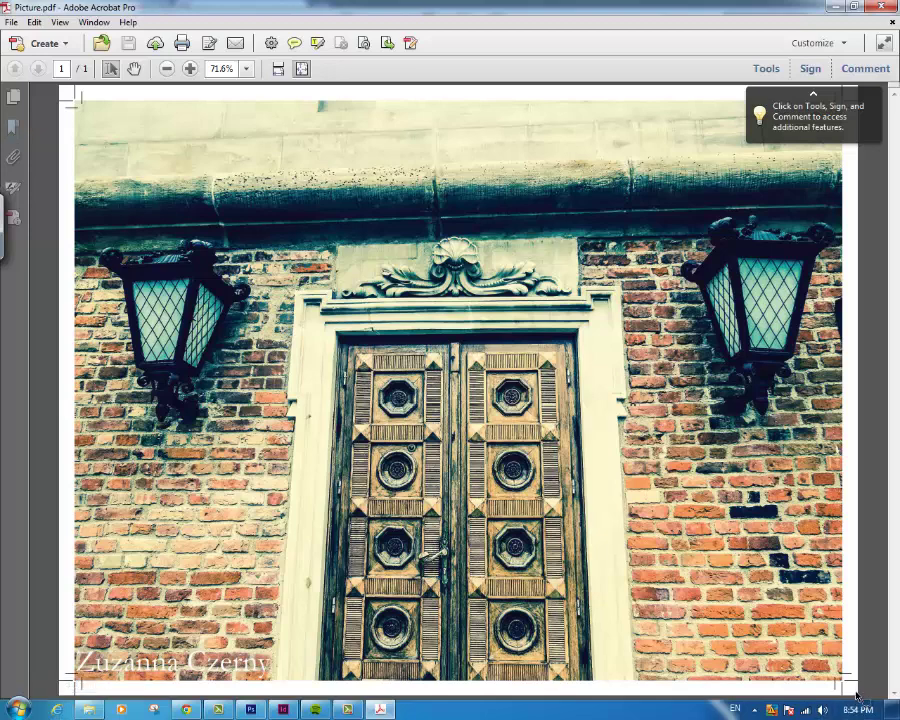